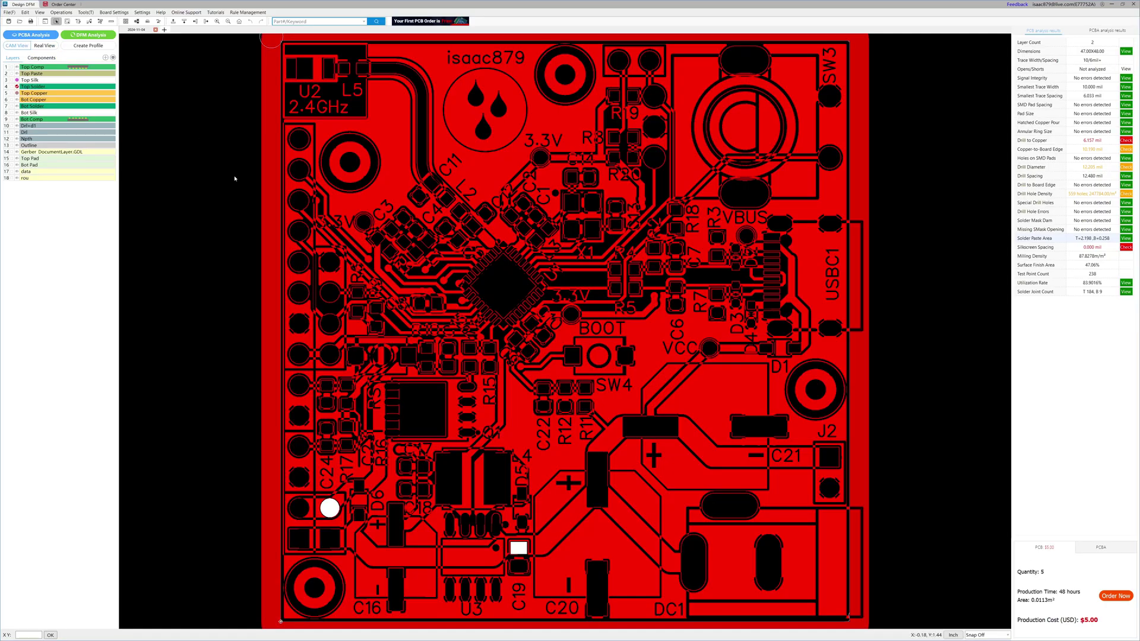
Step: Toggle the top and bottom copper layers, list the components, then show the Real View render
left_click(66, 95)
left_click(35, 100)
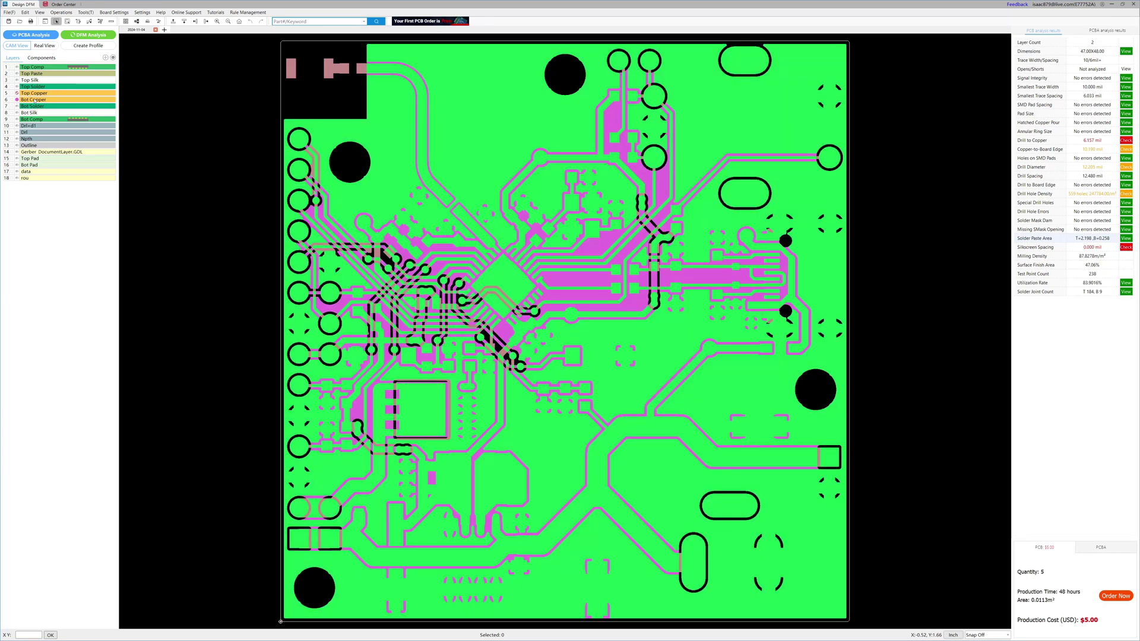
left_click(35, 100)
left_click(41, 58)
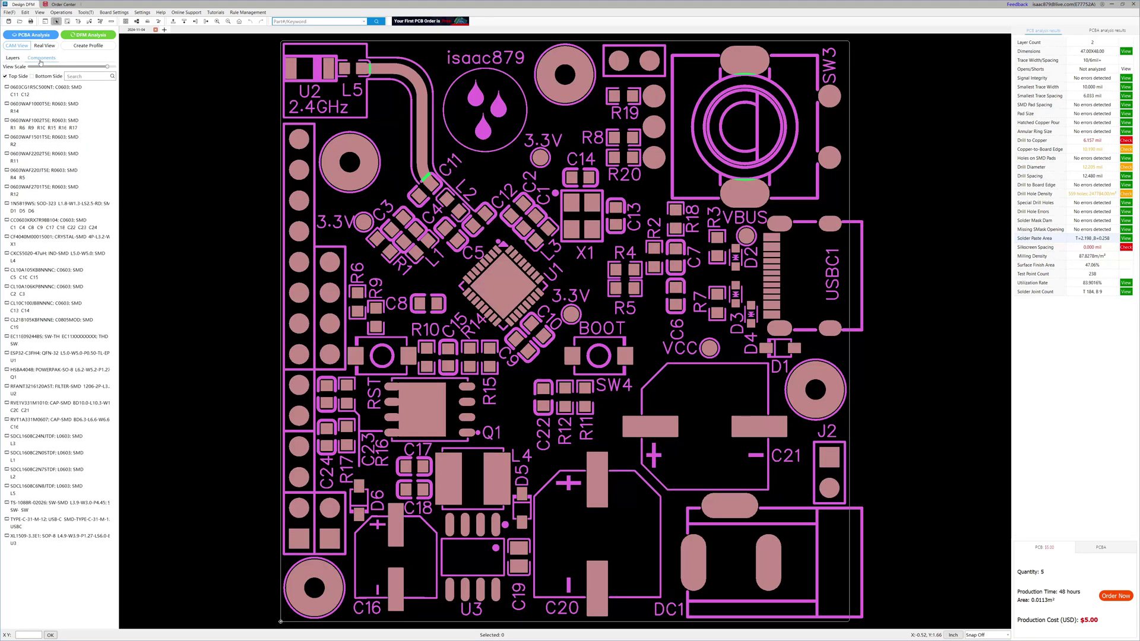
left_click(46, 46)
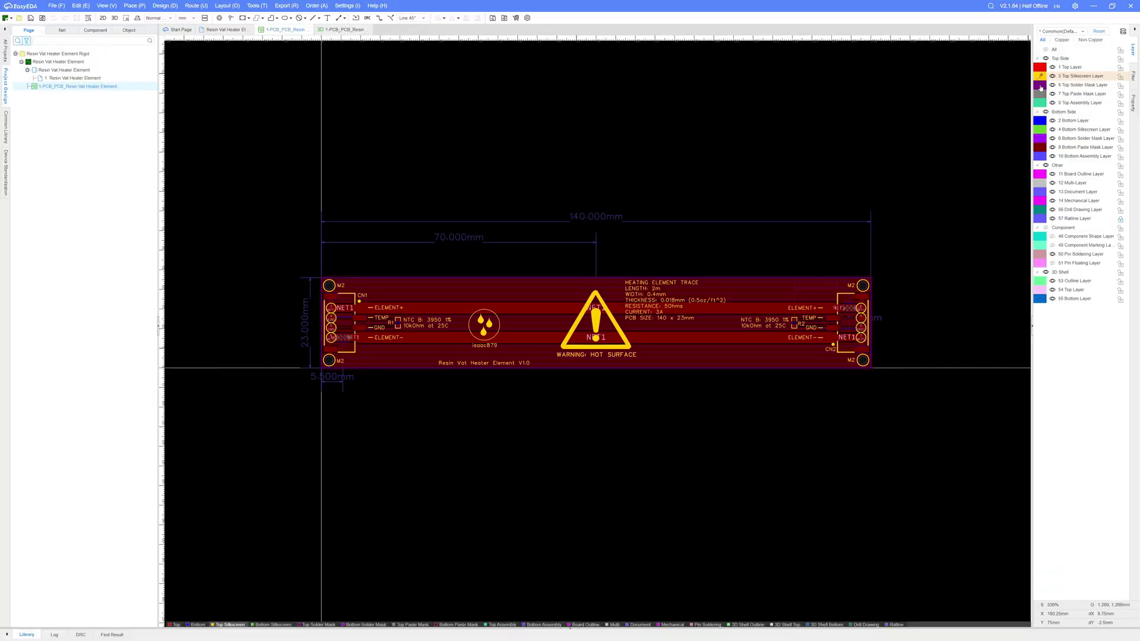
Step: Select the bottom-layer NET1 heater trace, then convert the vat heater schematic into a 79 × 52 mm PCB
left_click(1040, 121)
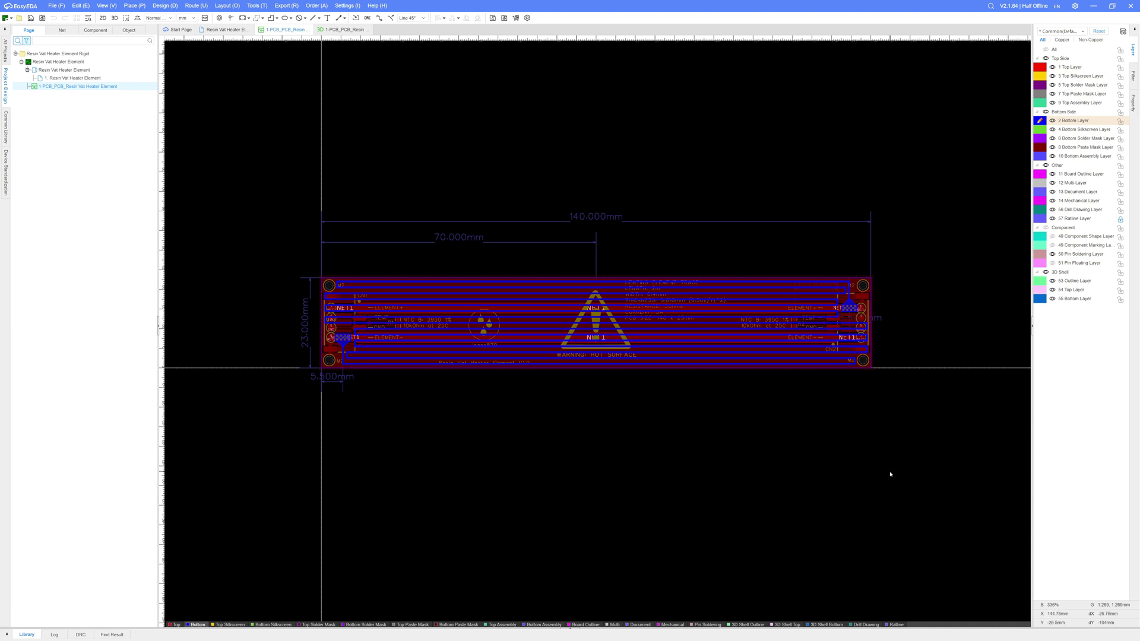
left_click(828, 366)
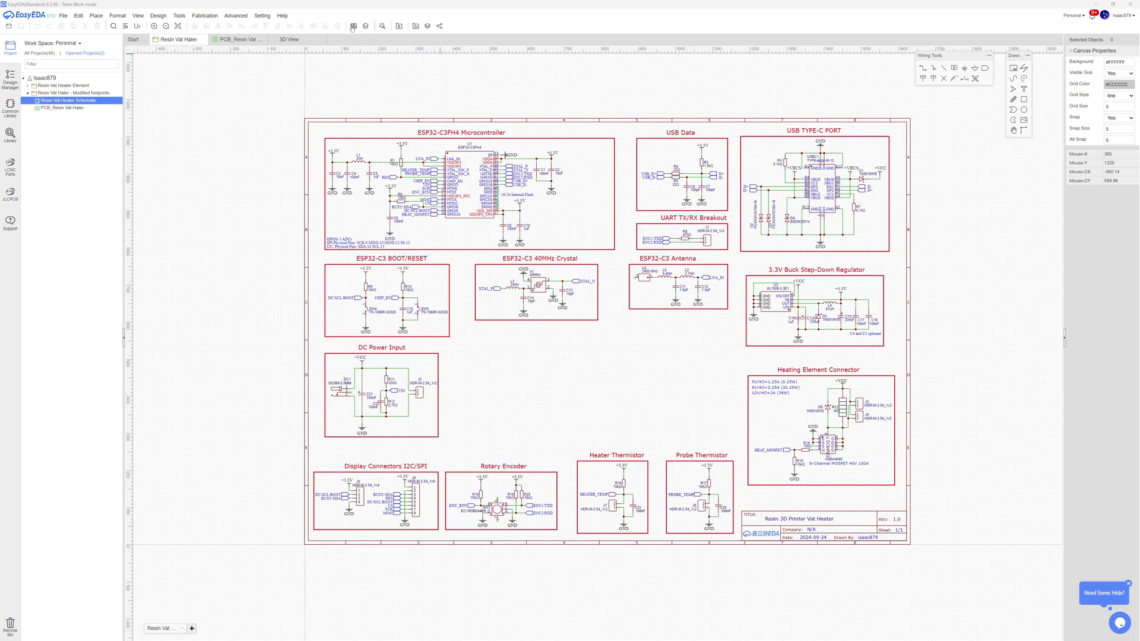
left_click(352, 26)
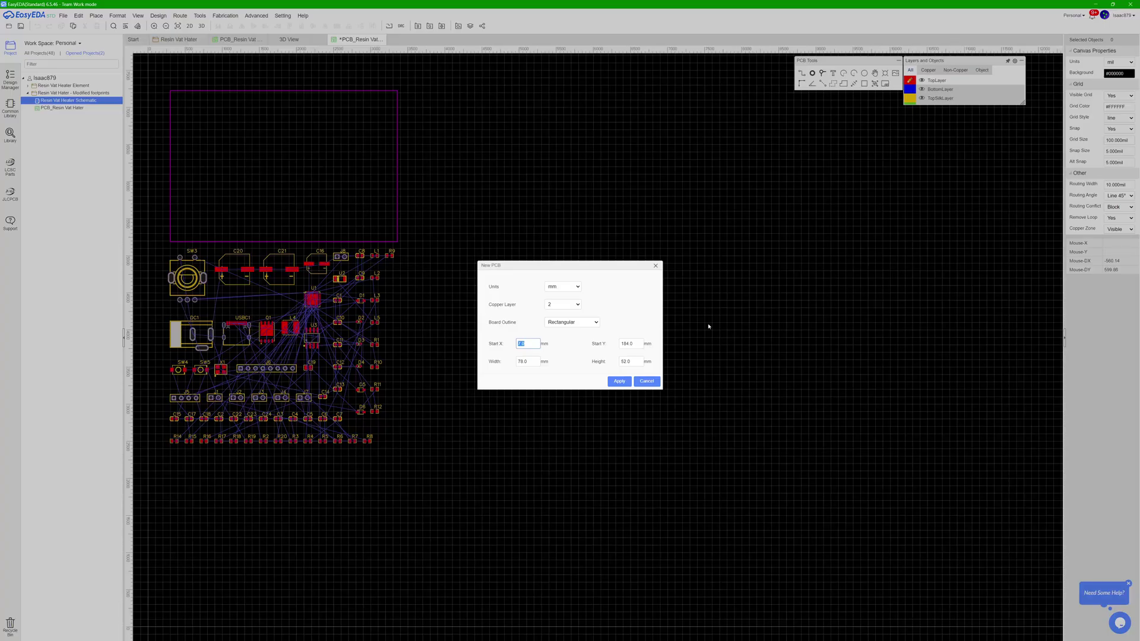
left_click(618, 381)
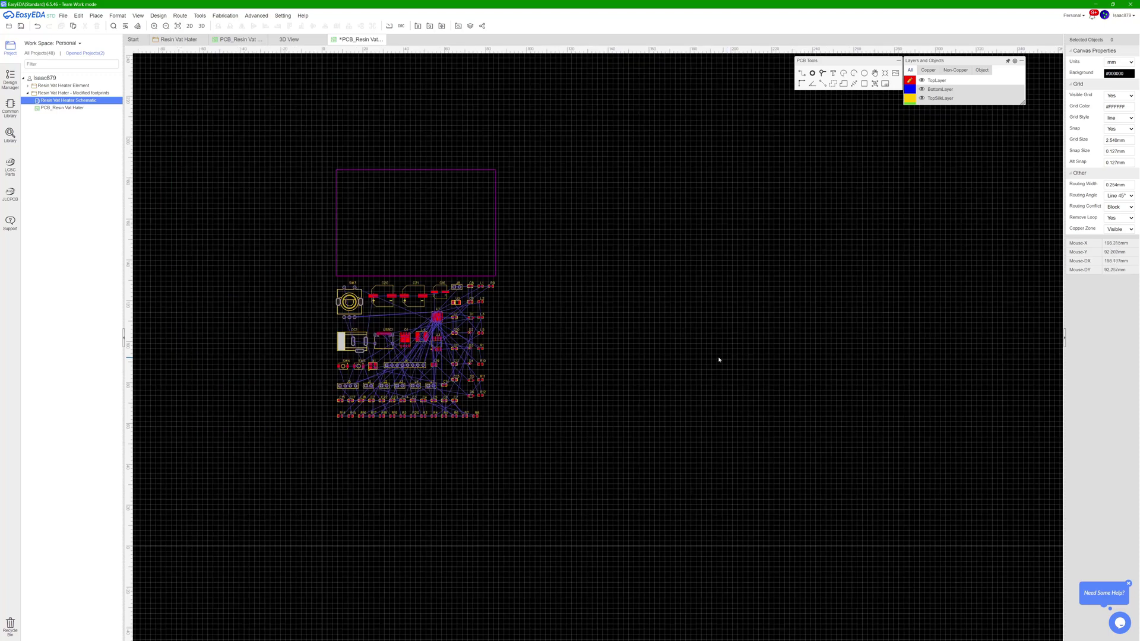
Step: Move U1 into the board outline and place SW3 at the board's upper right
scroll(316, 306, "up", 3)
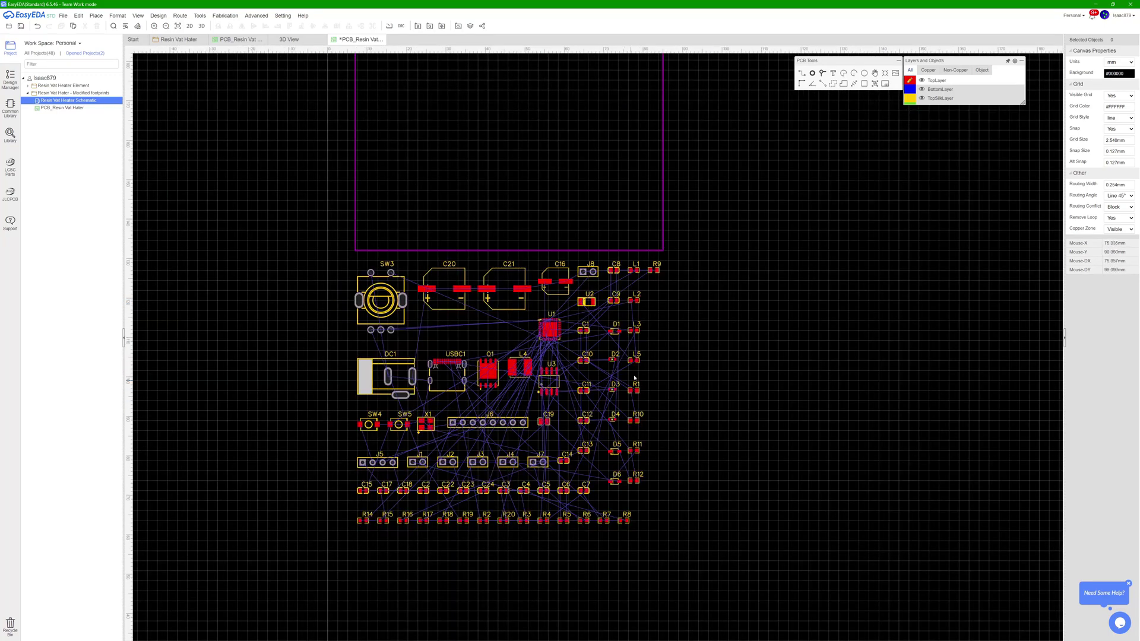
right_click_drag(688, 301, 709, 366)
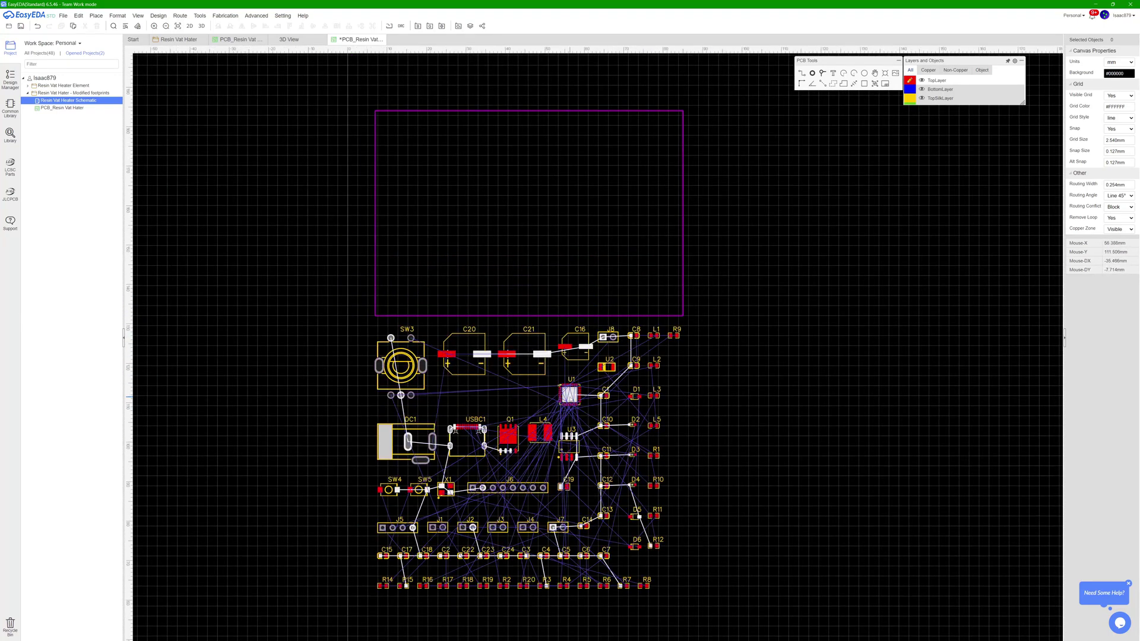
left_click_drag(570, 394, 528, 204)
left_click_drag(401, 363, 636, 147)
Step: Place DC1 rotated 180° at lower right, USBC1 upright on the right edge, and J6 vertically on the left, then preview in 3D
left_click_drag(396, 454, 640, 288)
key("space")
key("space")
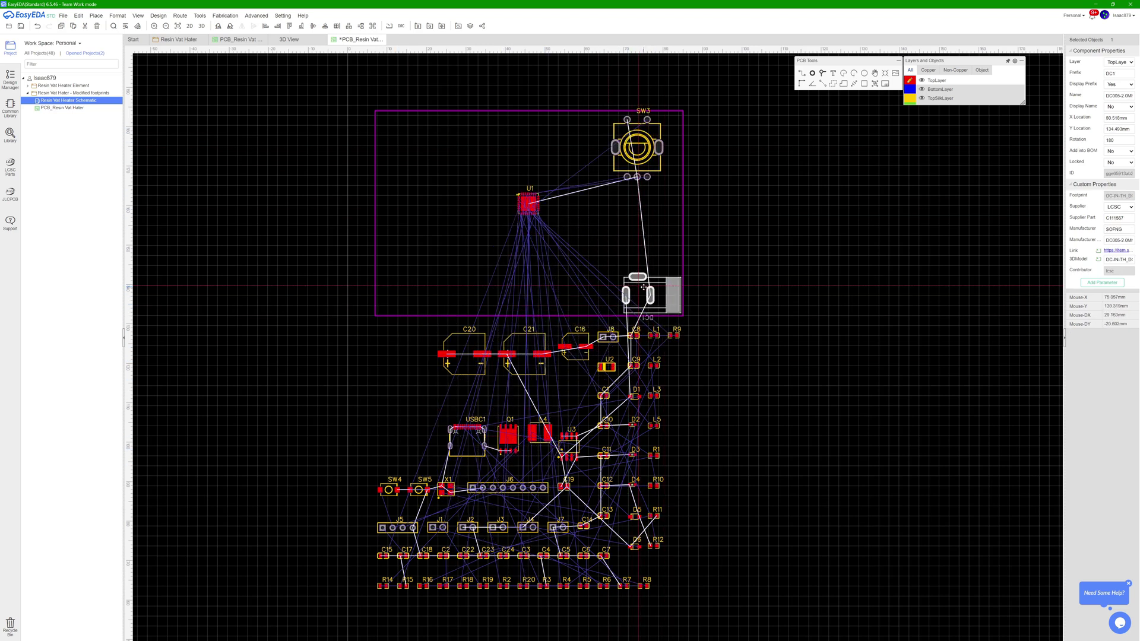
key("space")
left_click_drag(470, 450, 668, 213)
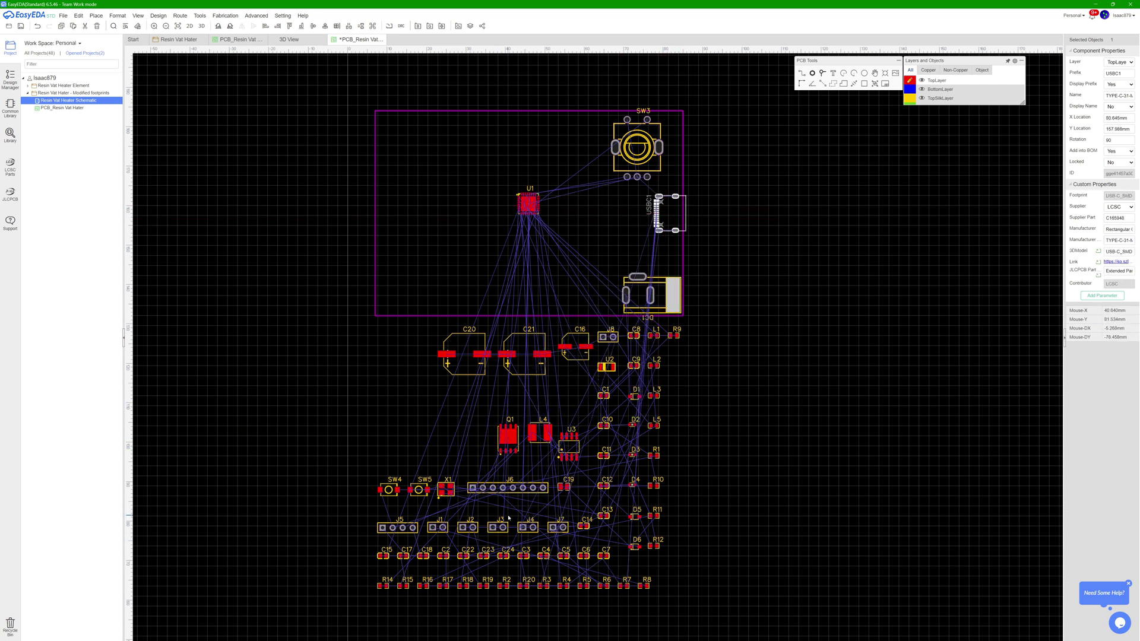
left_click_drag(507, 488, 381, 275)
key("space")
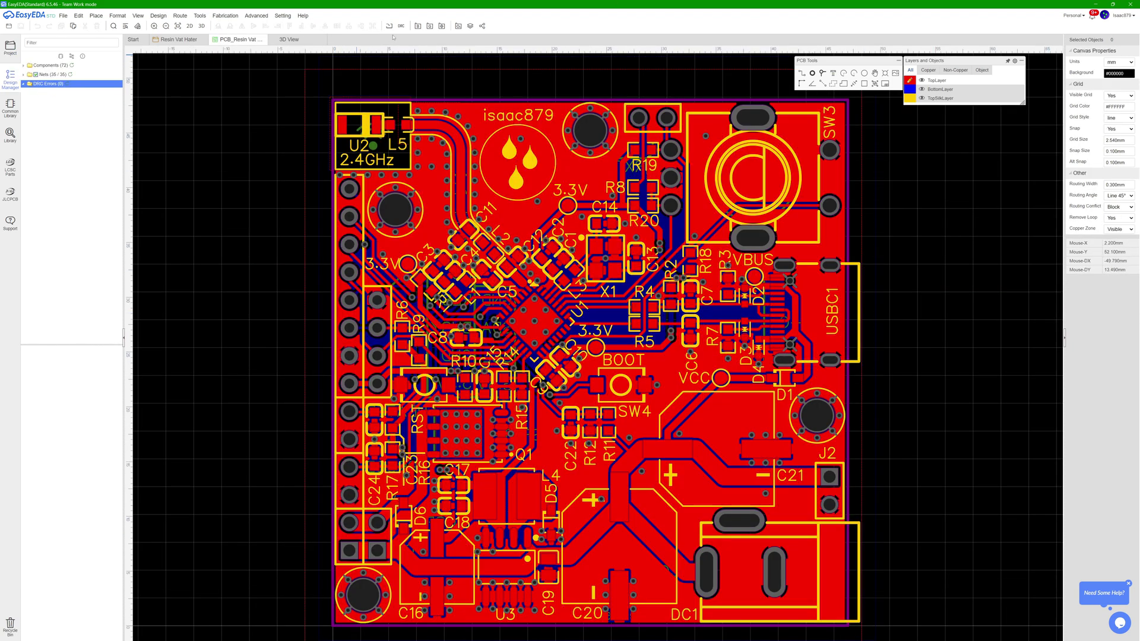
left_click(289, 39)
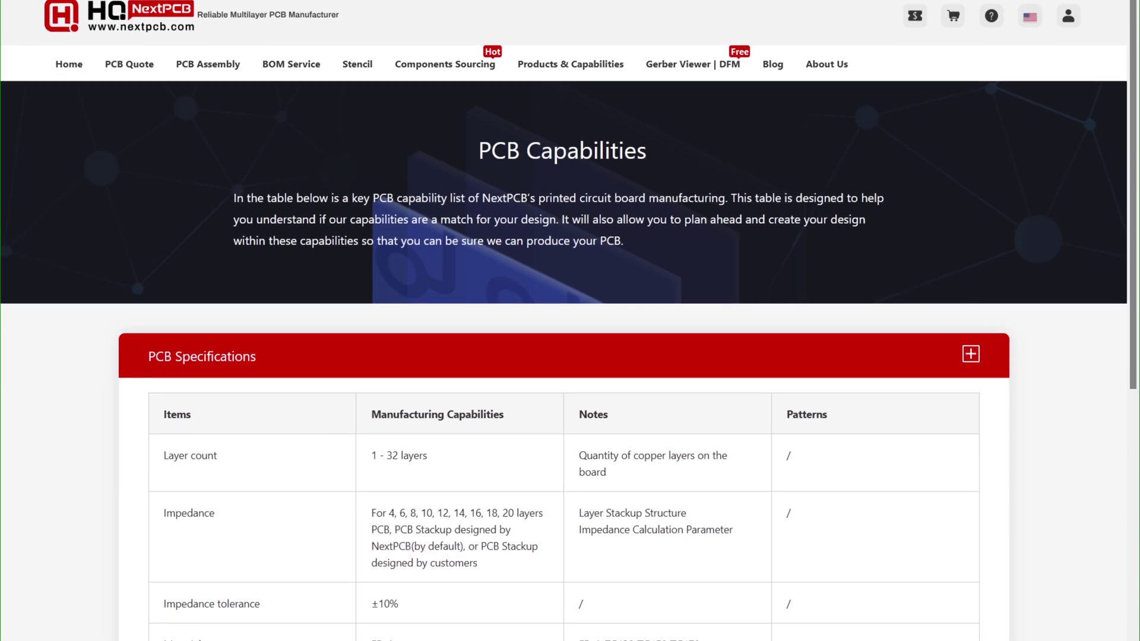
scroll(570, 321, "down", 3)
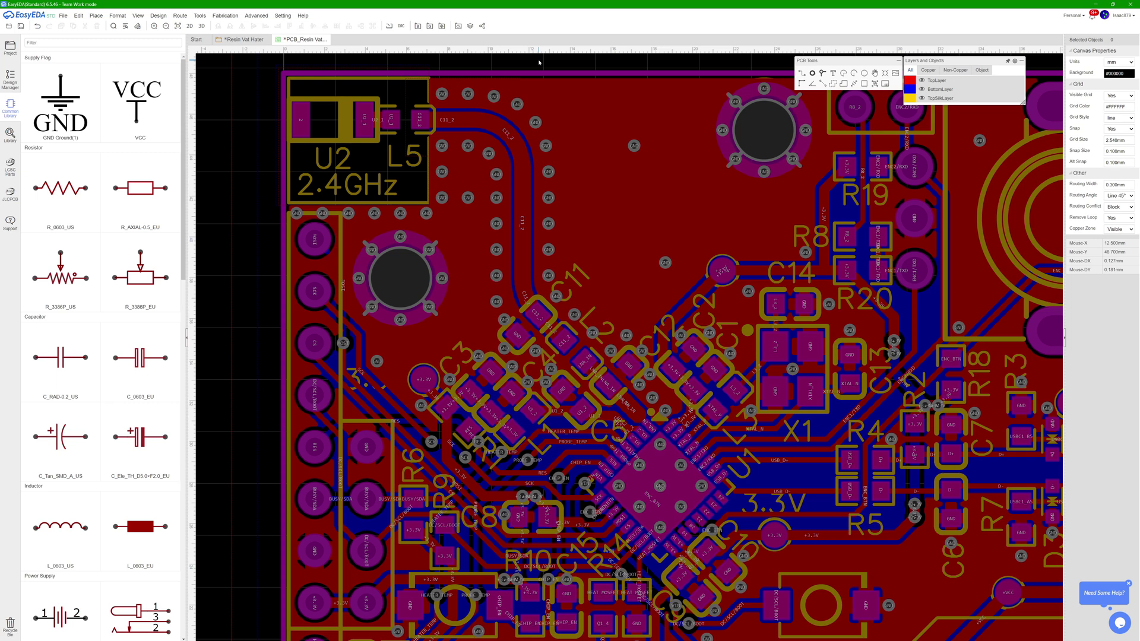
Step: Undo the last C11_2 track edit and show the board's Photo View render
key("ctrl+z")
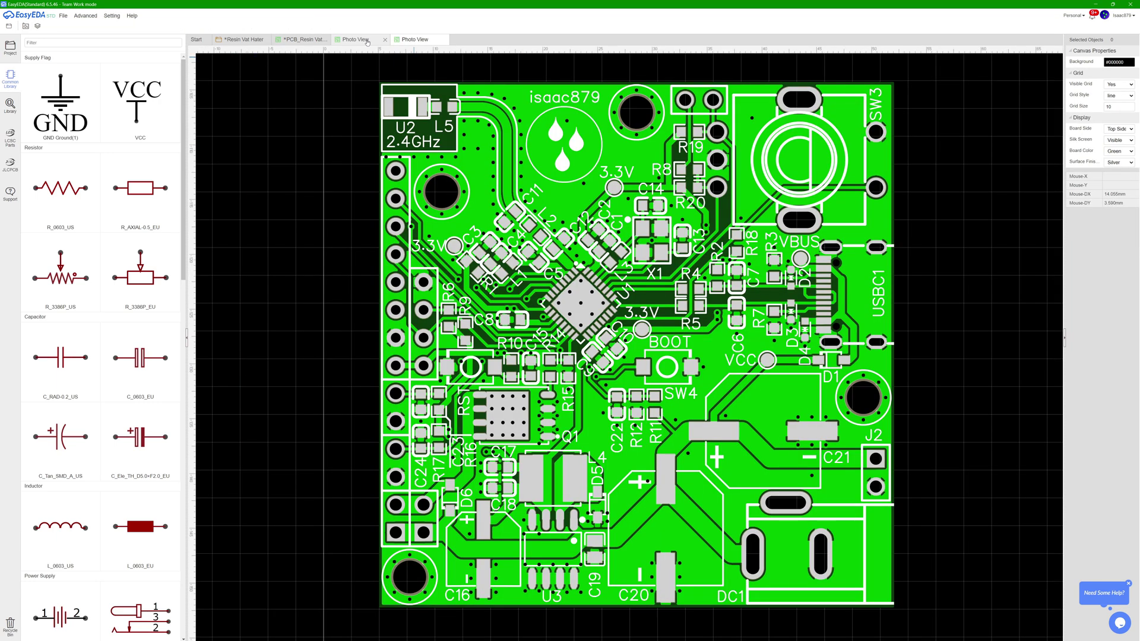
left_click(359, 39)
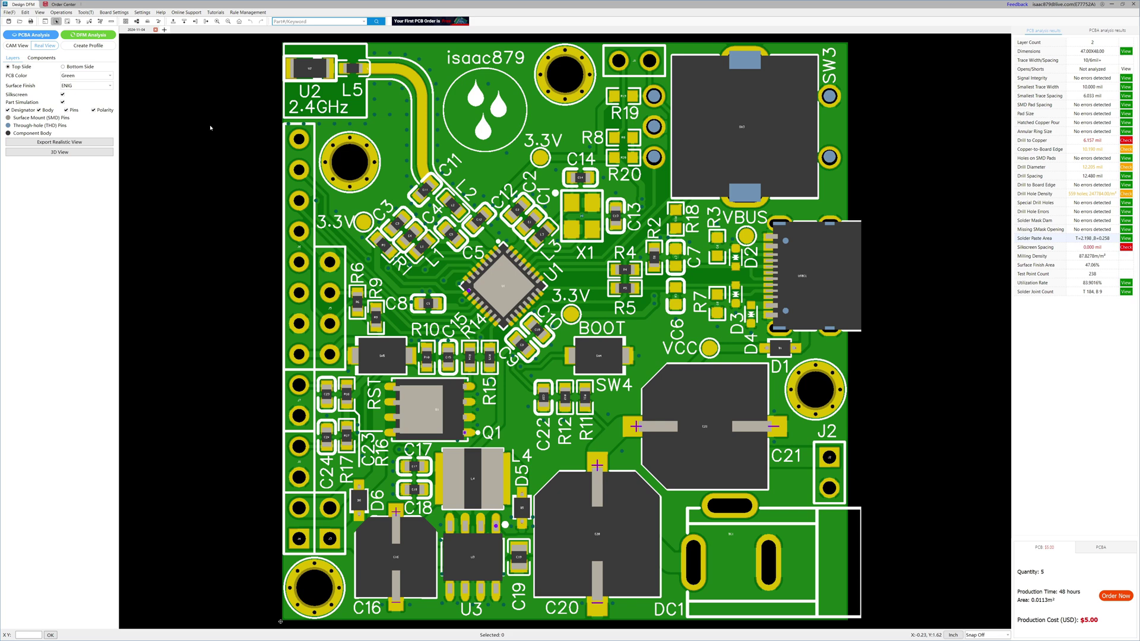
Step: In CAM View, show the top copper layer, then the bottom copper layer on its own
left_click(25, 46)
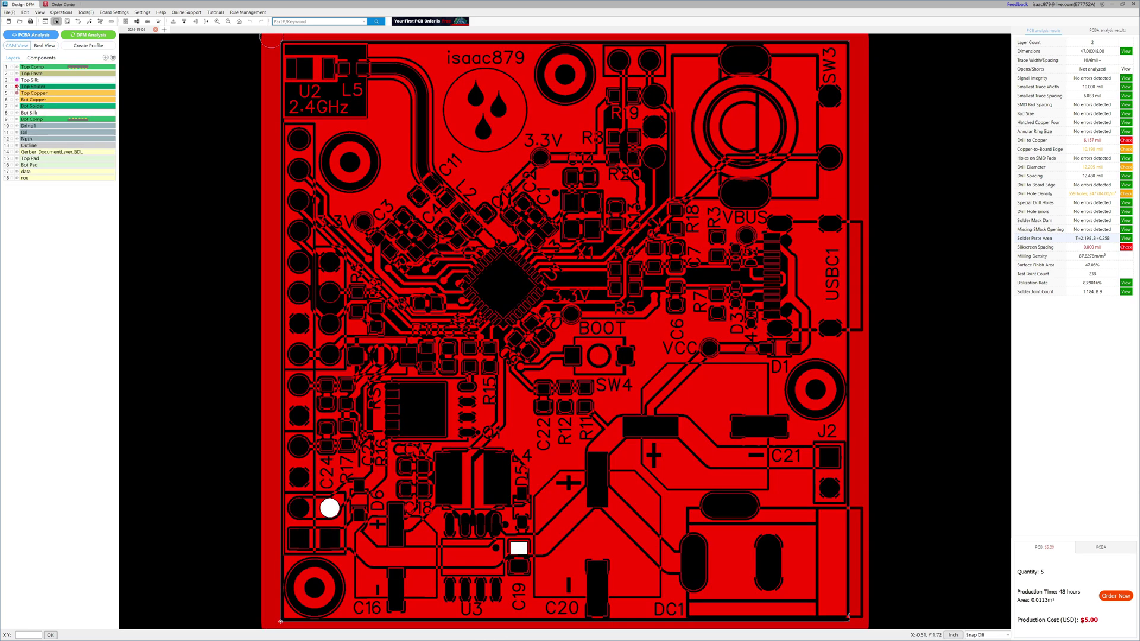
left_click(36, 93)
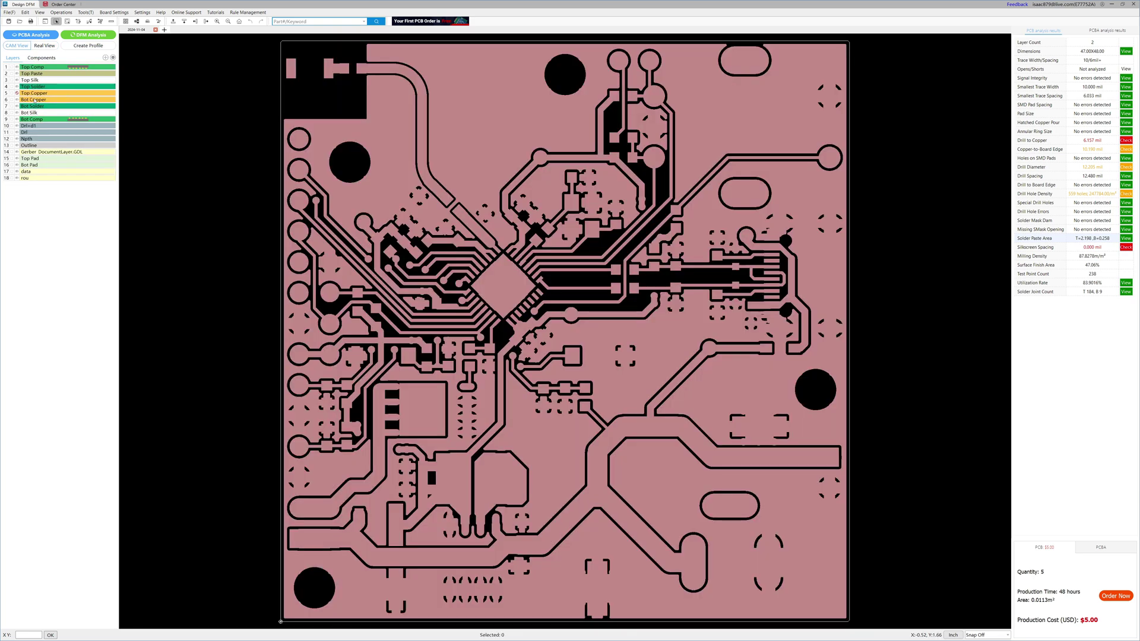
left_click(35, 101)
left_click(35, 99)
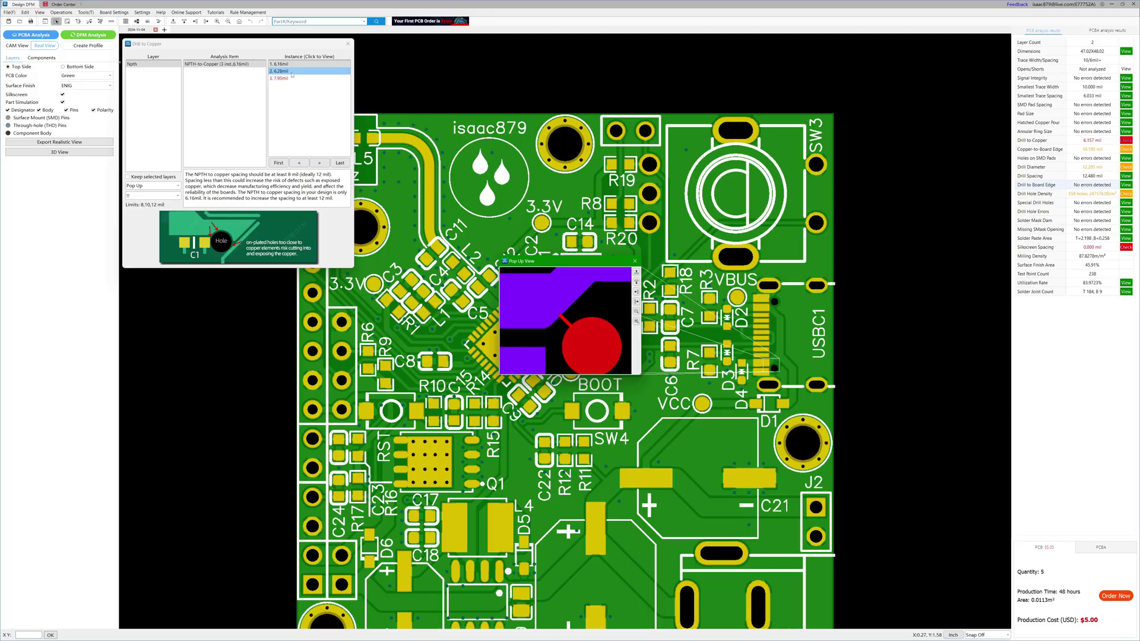
Step: Step to another Drill to Copper violation in the DFM results
left_click(292, 71)
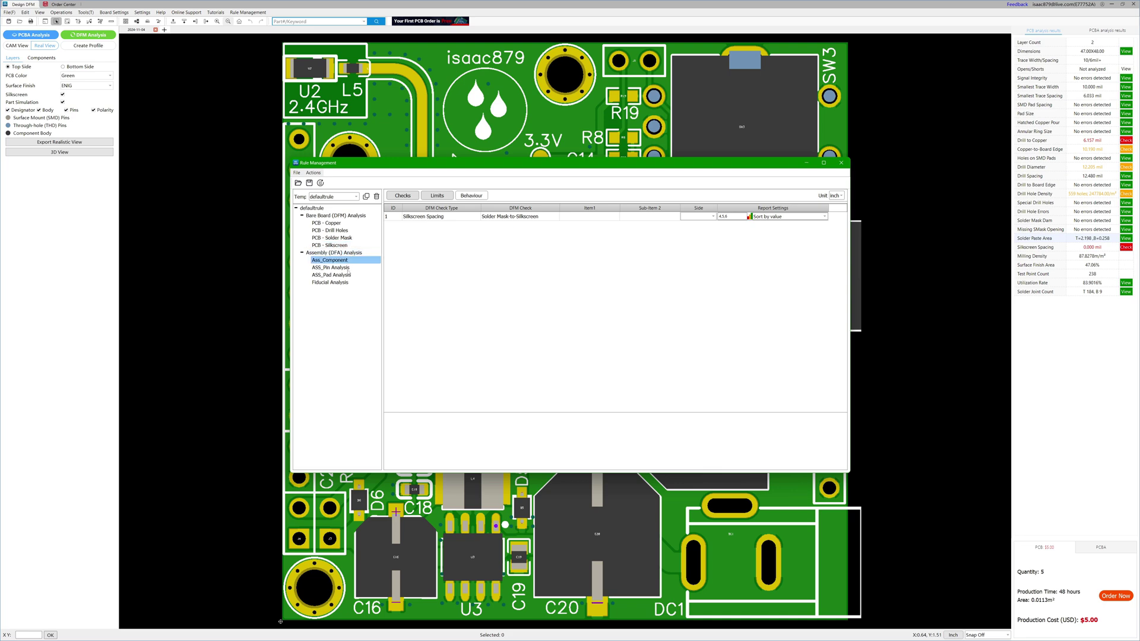
Step: Select ASS_Pin Analysis in Rule Management to view the pin analysis assembly rules
left_click(347, 269)
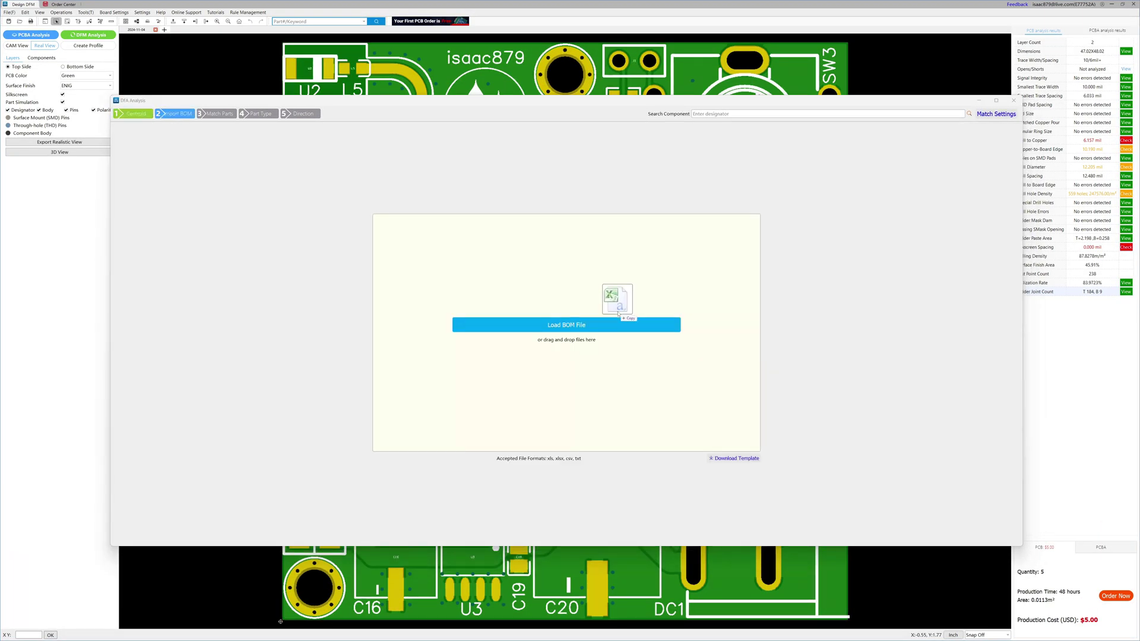
Step: Load the Excel BOM, ignore the designator mismatch, inspect unmatched crystal X1, and open the Impedance Calculator
left_click_drag(618, 314, 628, 312)
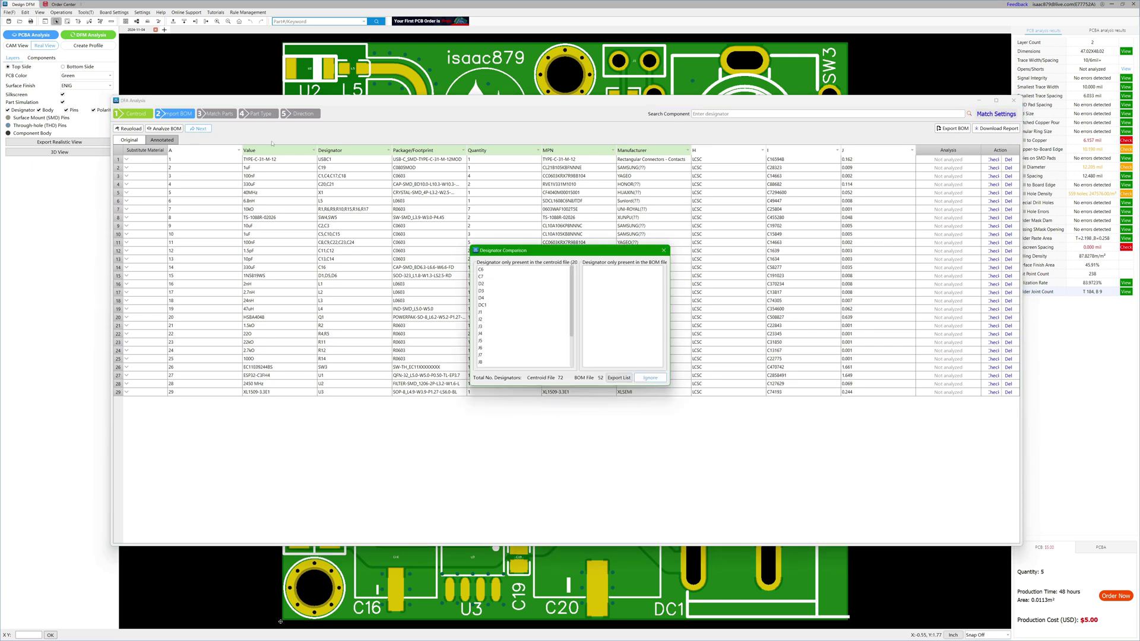
left_click(650, 378)
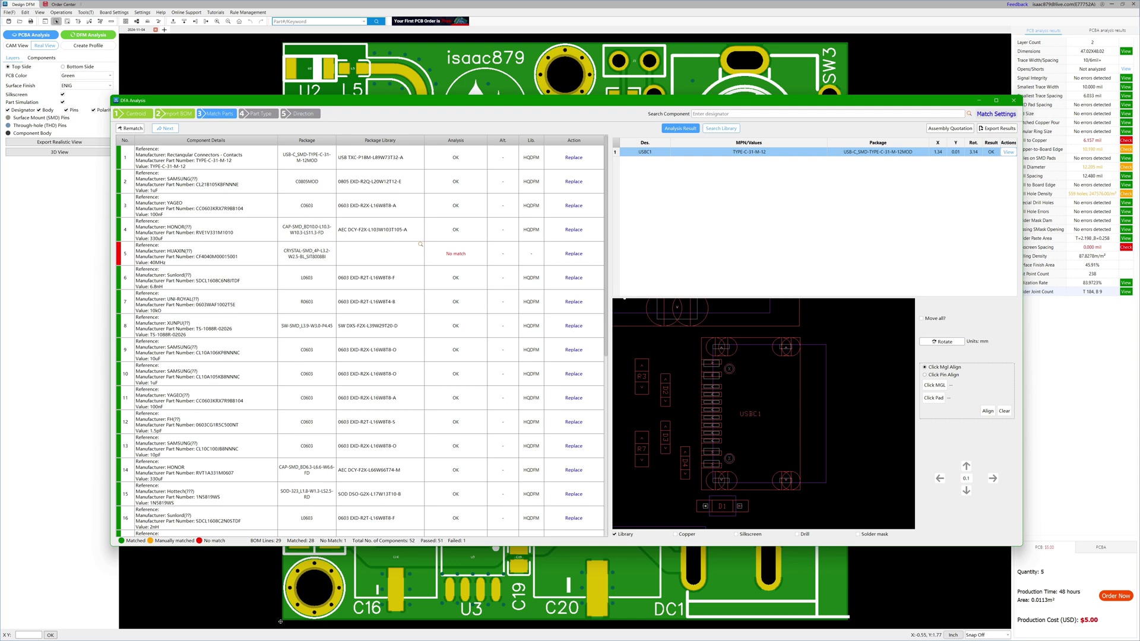
left_click(453, 260)
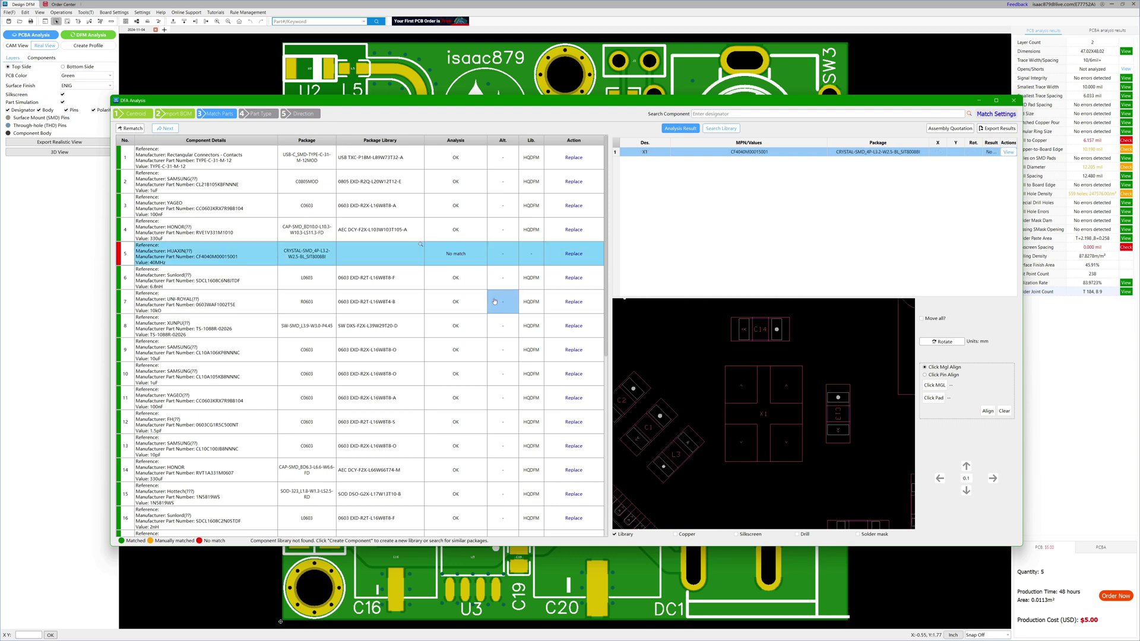
left_click(86, 12)
left_click(100, 23)
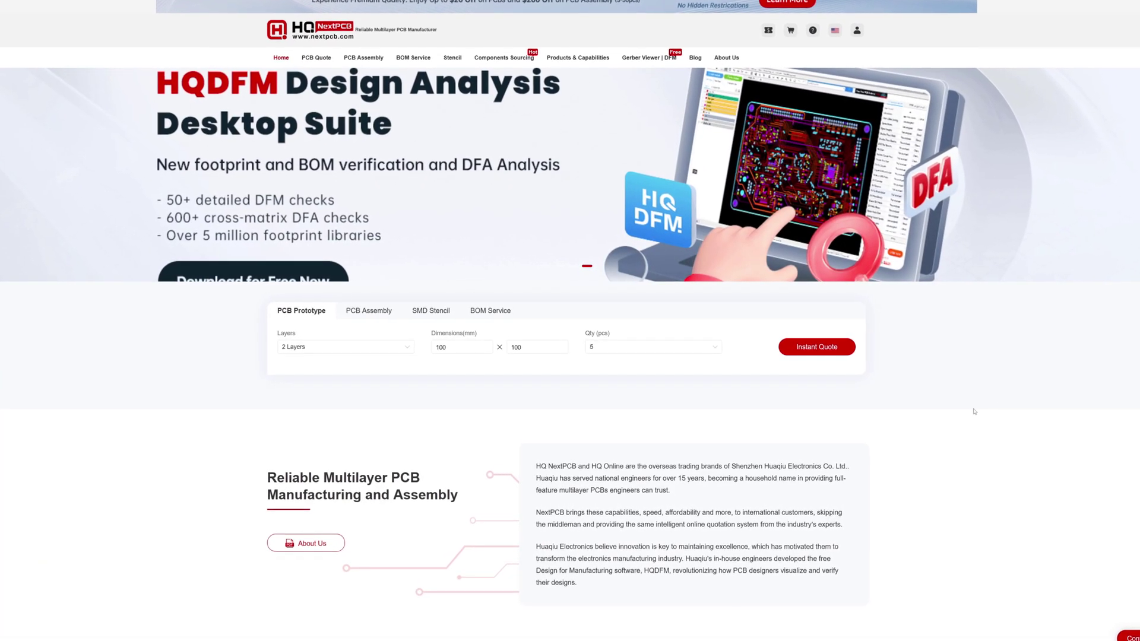
Step: Upload the Gerber zip for an instant quote and view bottom mask, bottom silkscreen and all layers online
left_click(840, 348)
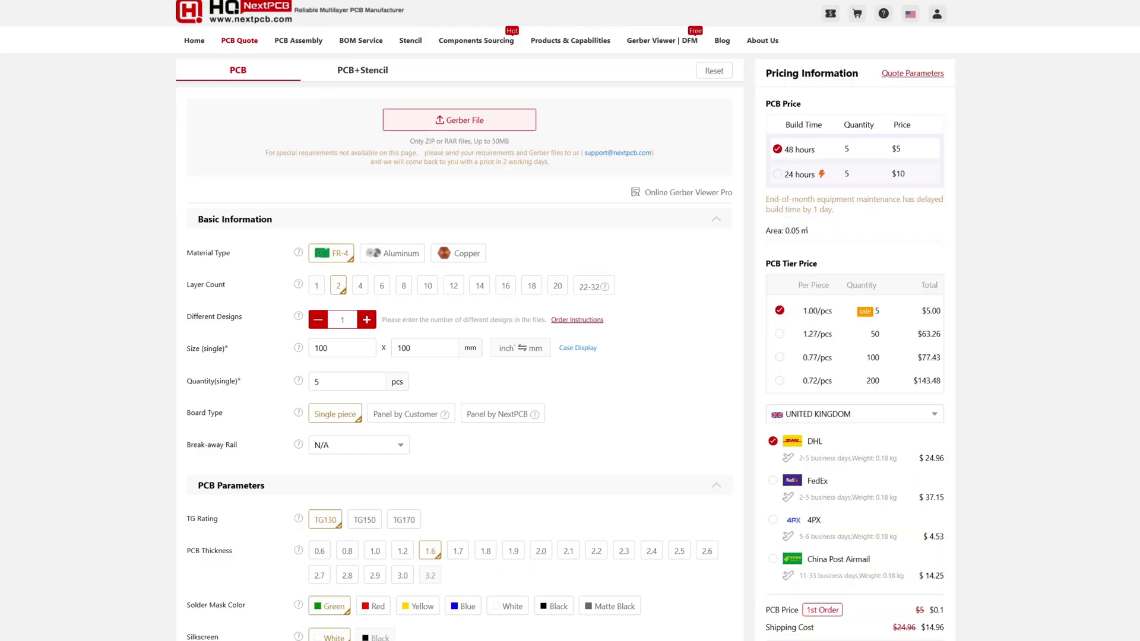
left_click_drag(450, 113, 452, 112)
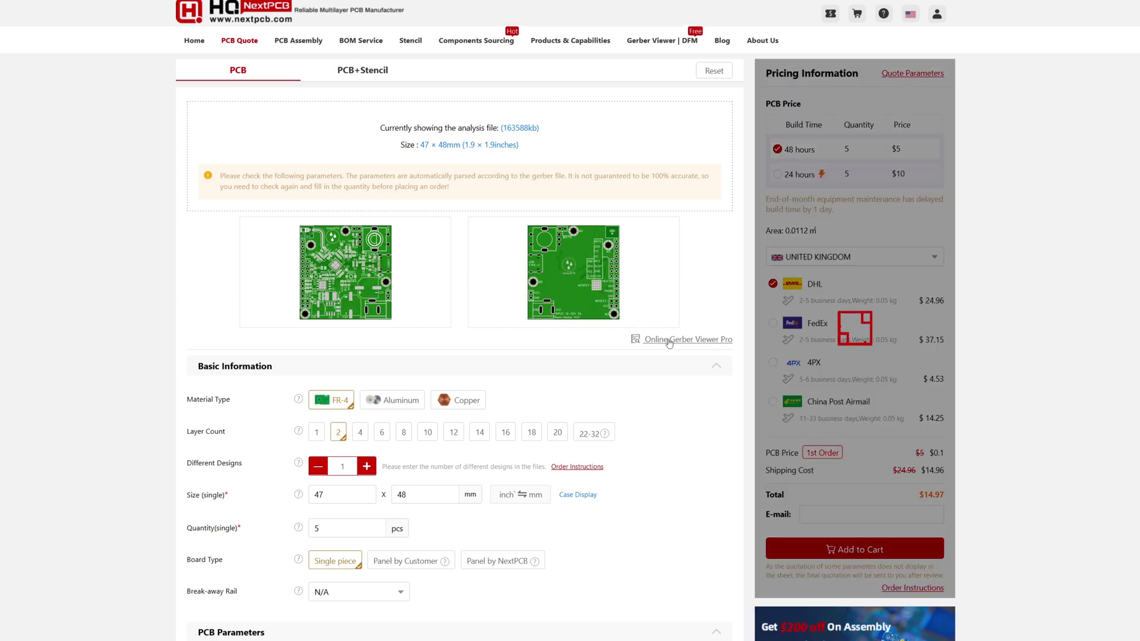
left_click(669, 341)
left_click(20, 184)
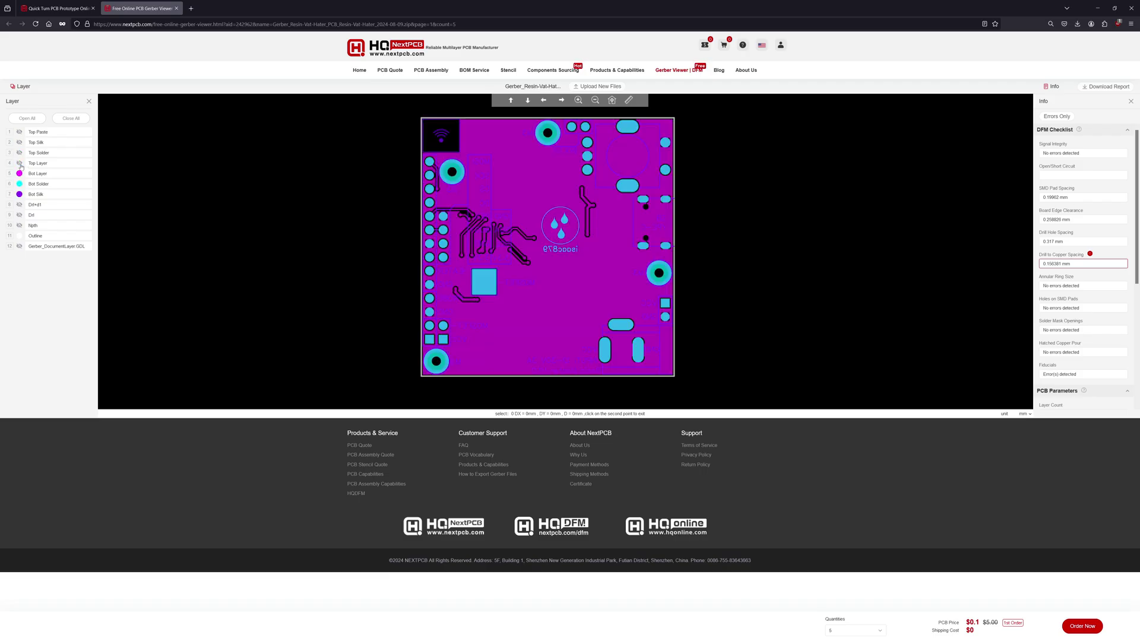
left_click(20, 194)
left_click(20, 142)
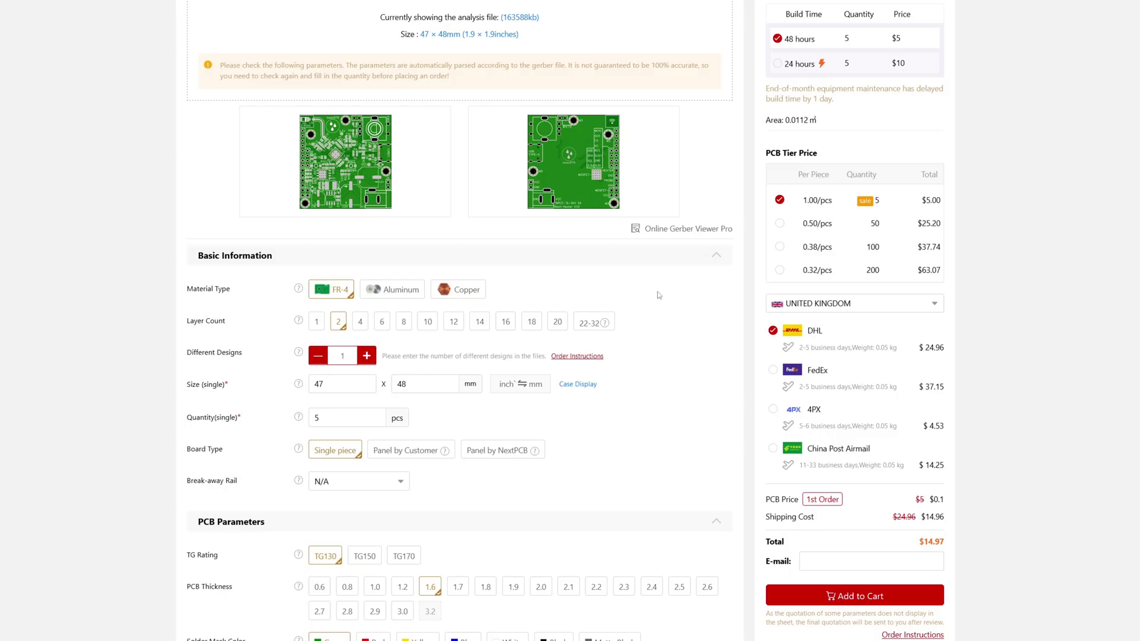
Step: Review the 47 x 48 mm, 5-piece PCB quote, keeping 100% FPT test and IPC Level 2 defaults
scroll(657, 295, "down", 5)
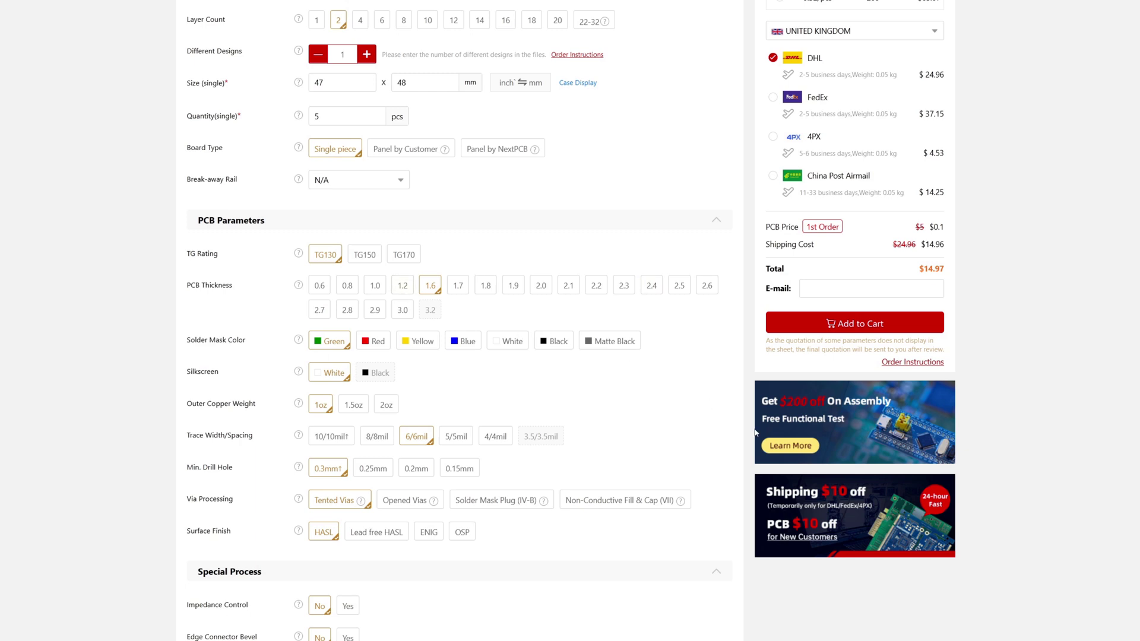
scroll(746, 432, "up", 5)
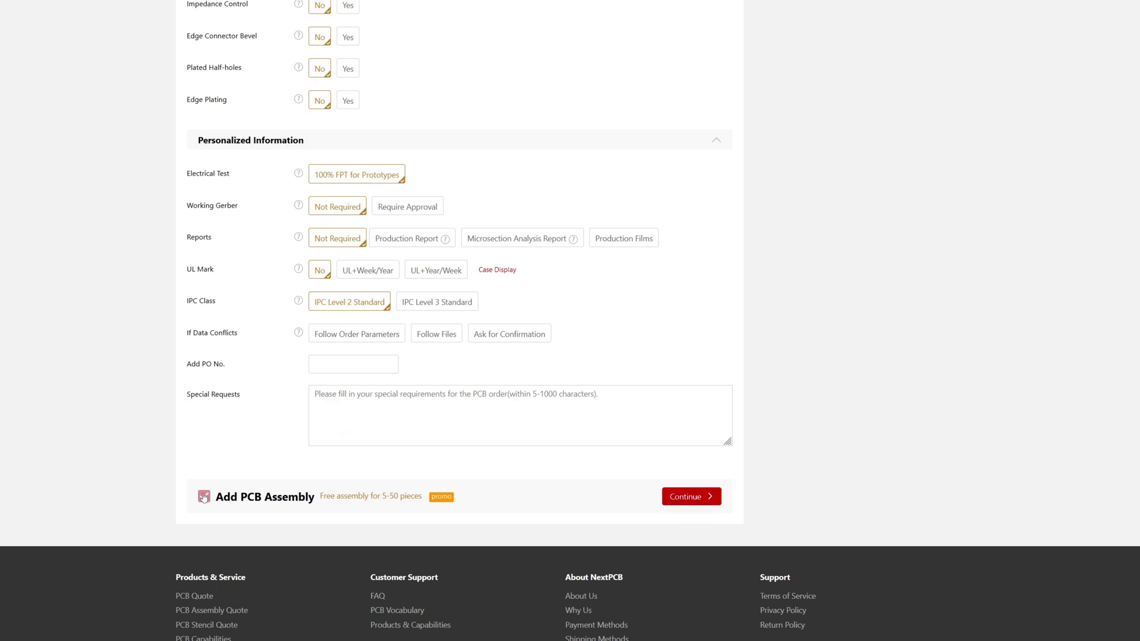
Step: Add PCB assembly and upload the centroid and BOM files, matching all 29 parts for $75.00
left_click(684, 497)
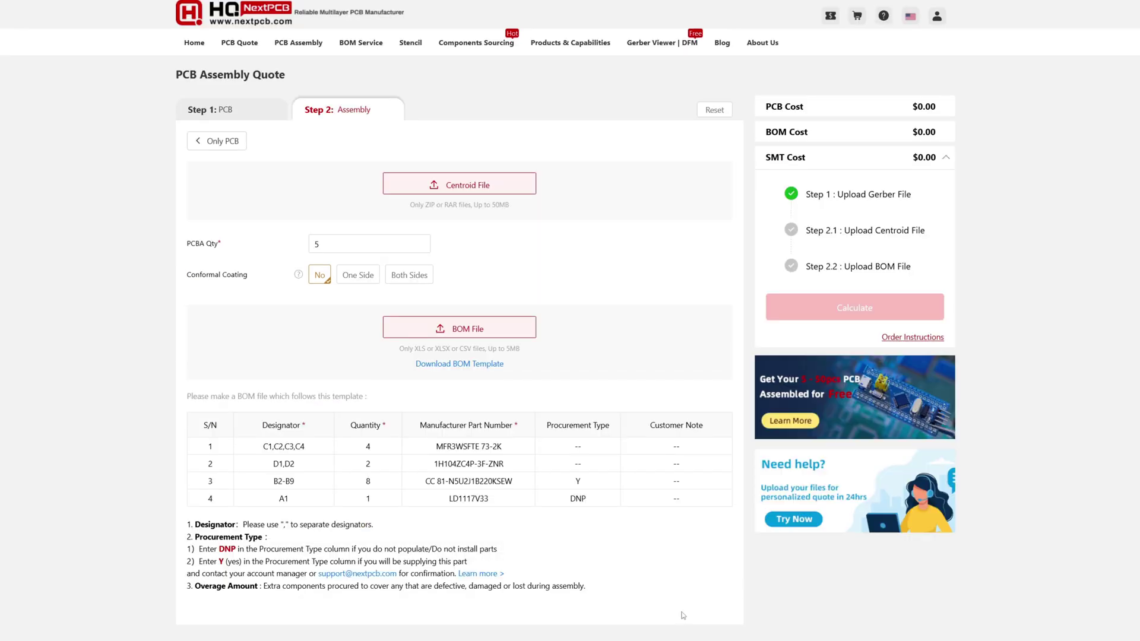
left_click_drag(521, 200, 510, 328)
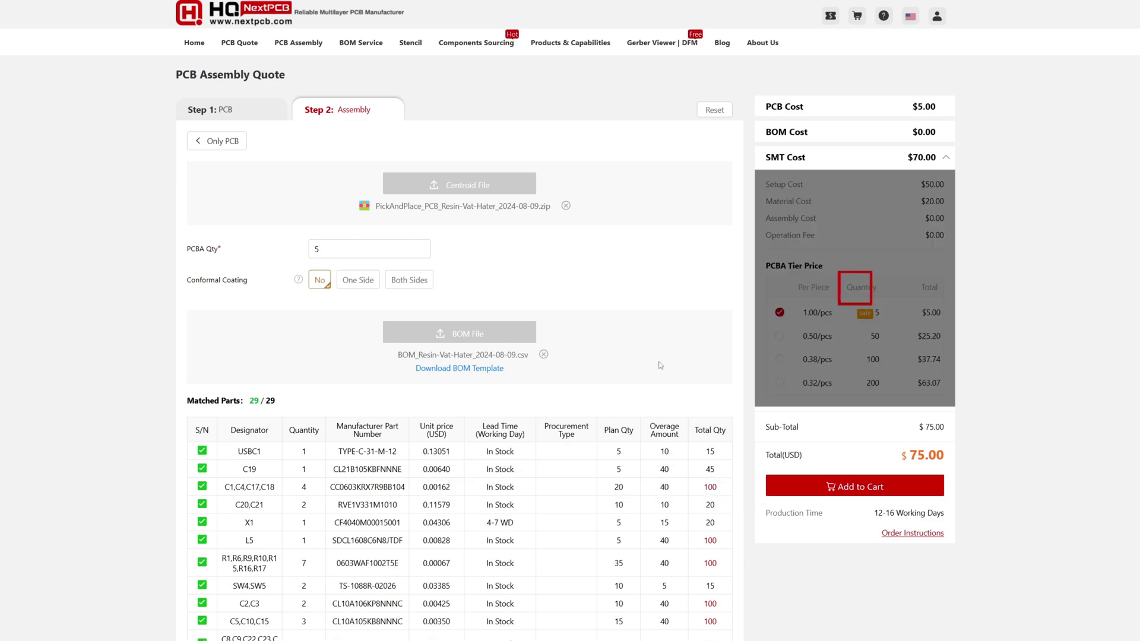
scroll(577, 318, "down", 5)
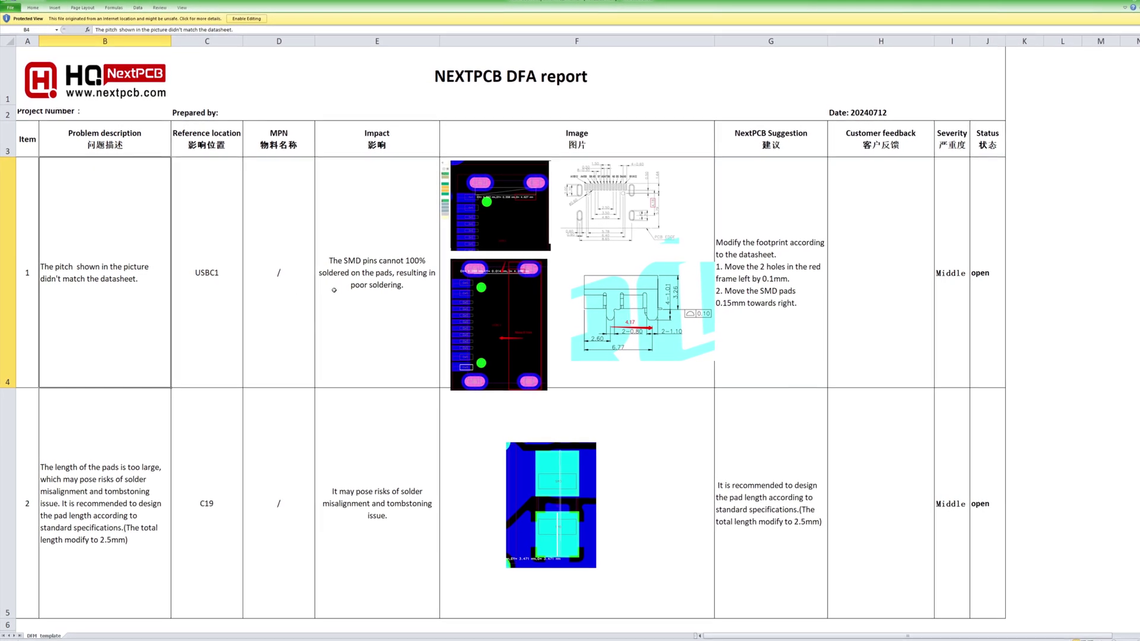
Step: Select cell E4 to read the Impact of the USB-C footprint pitch issue
left_click(402, 298)
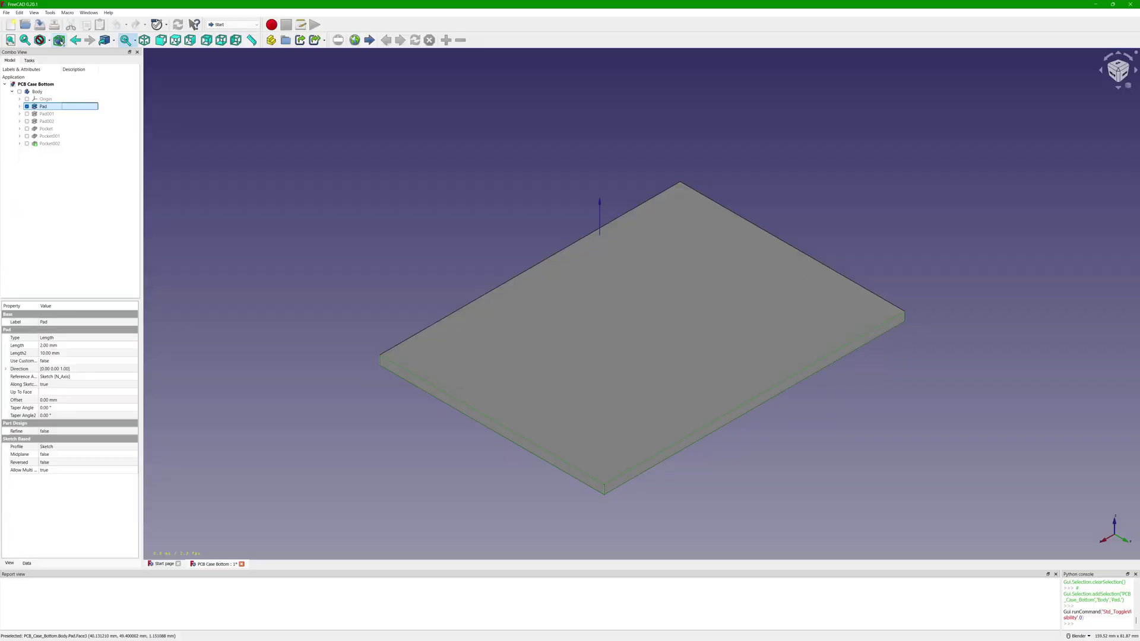
Step: Make the hidden Pad001 case-wall feature visible in the Model tree
key("space")
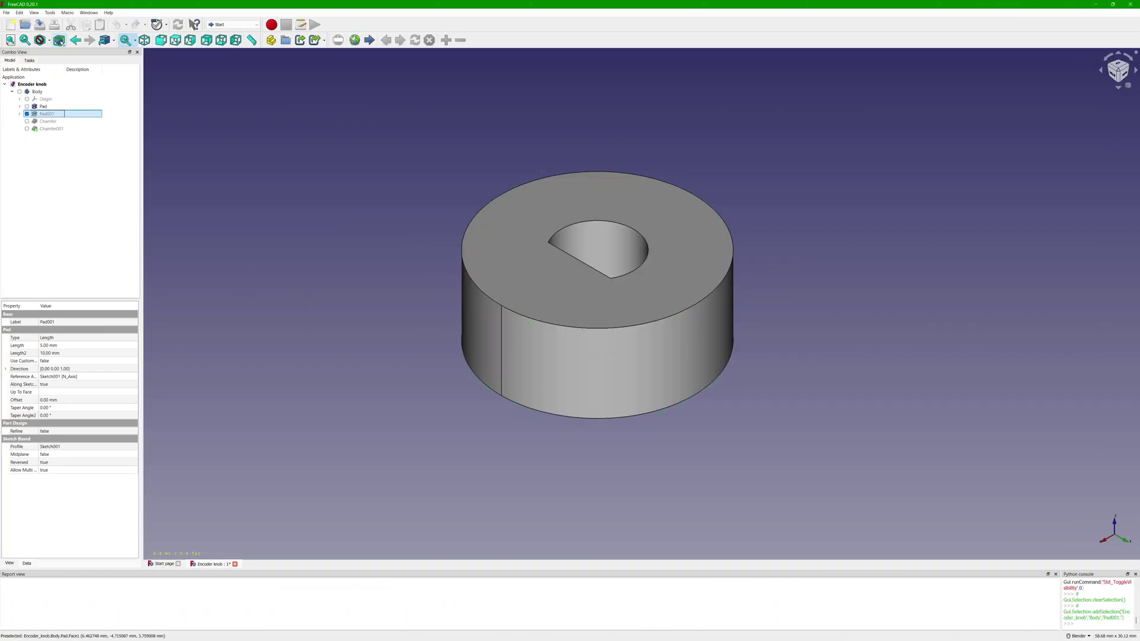
key("space")
key("Down")
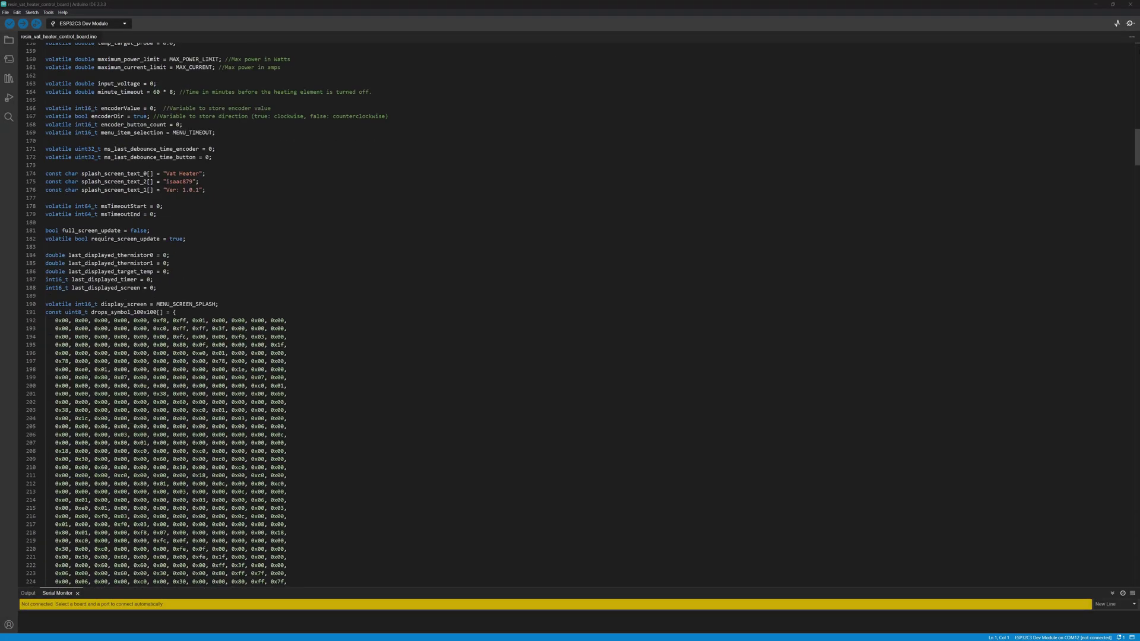
Step: Scroll through the sketch's defines, global variables and thermistor functions
scroll(570, 314, "down", 20)
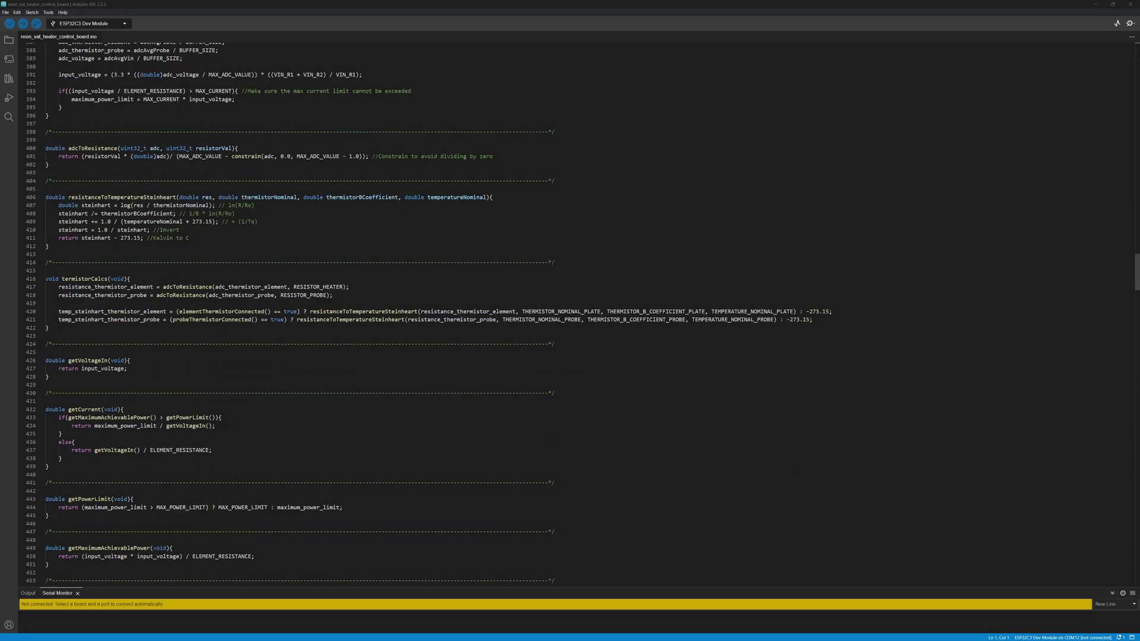
scroll(570, 314, "down", 20)
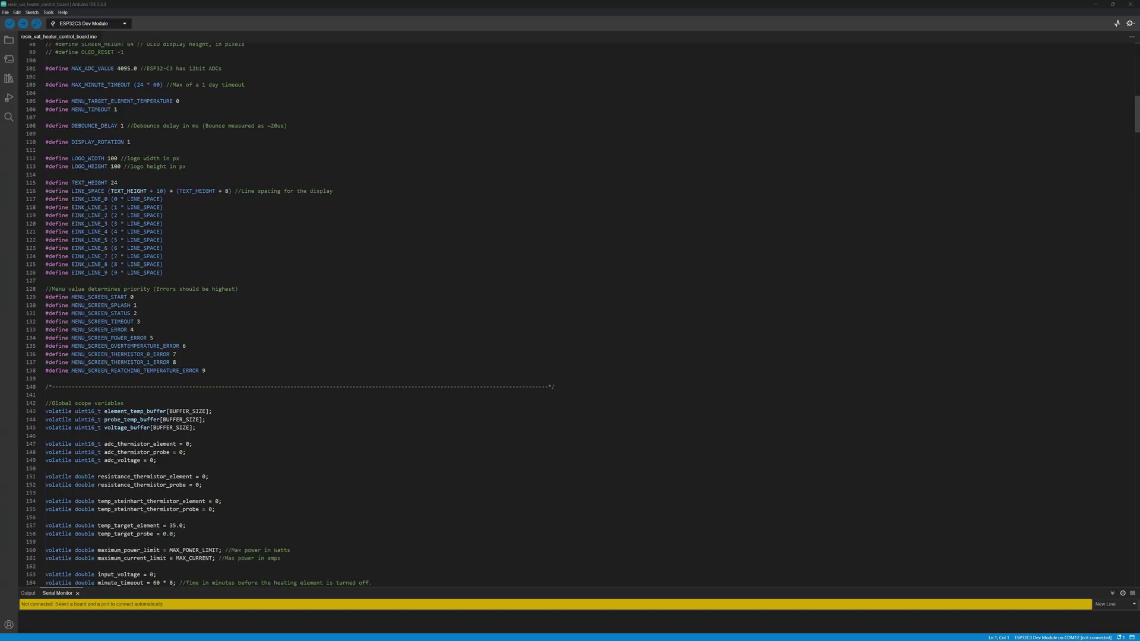
scroll(290, 315, "down", 4)
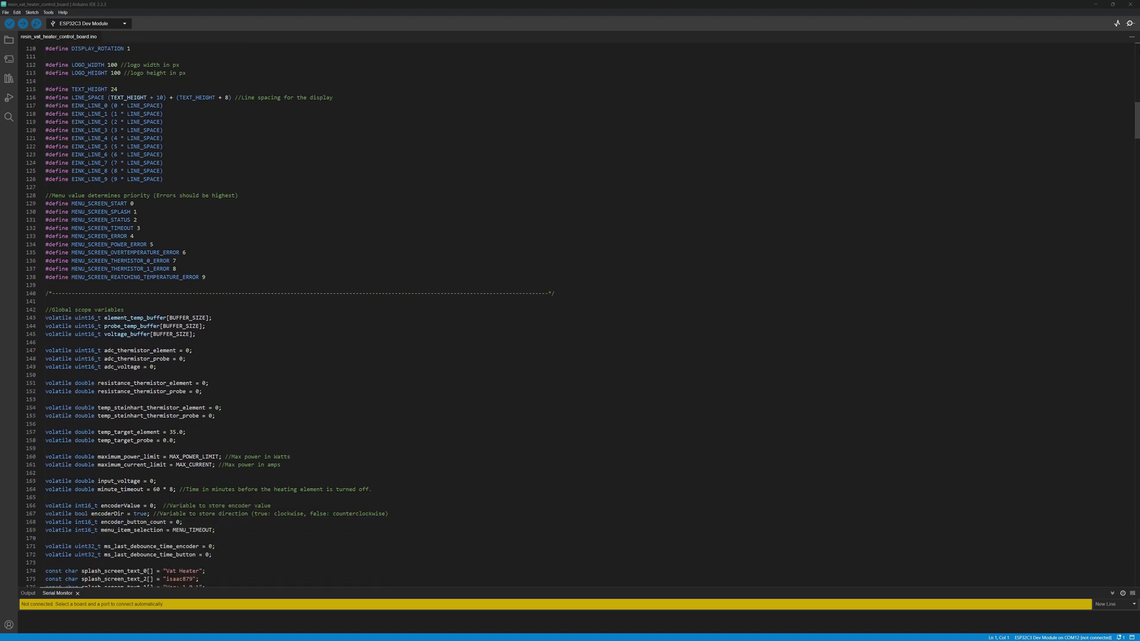
scroll(291, 315, "down", 4)
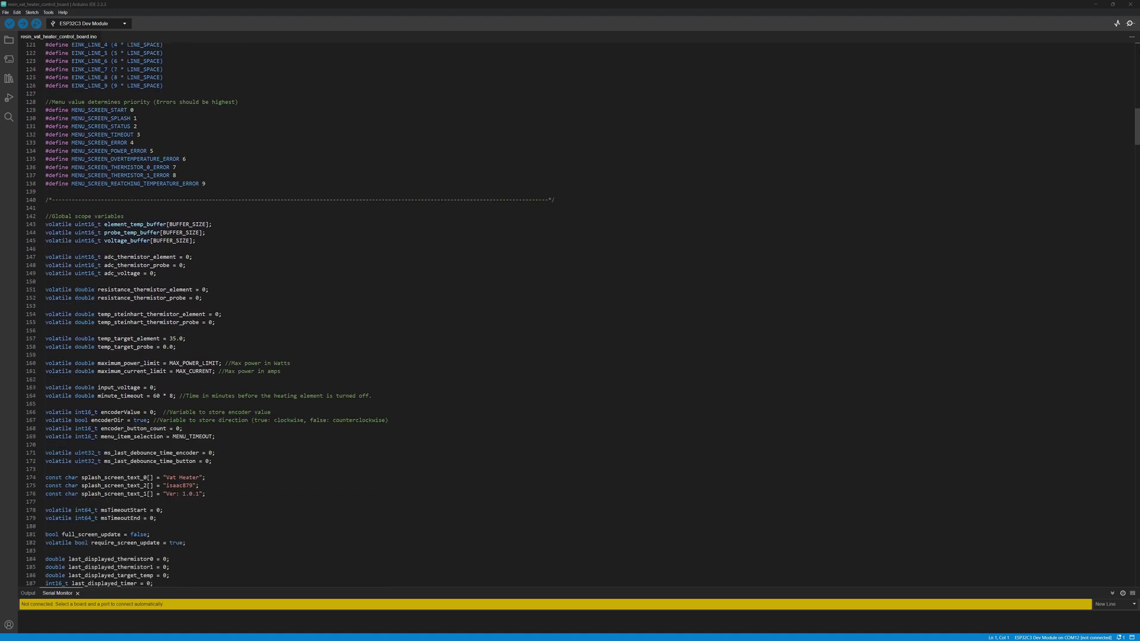
scroll(290, 315, "down", 4)
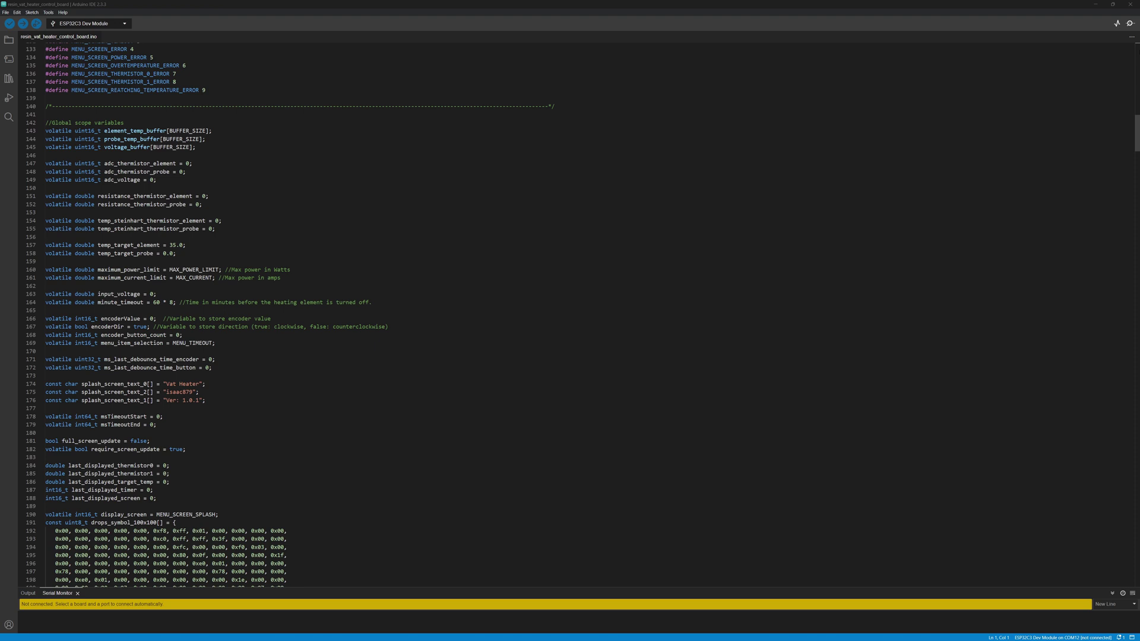
scroll(290, 315, "down", 4)
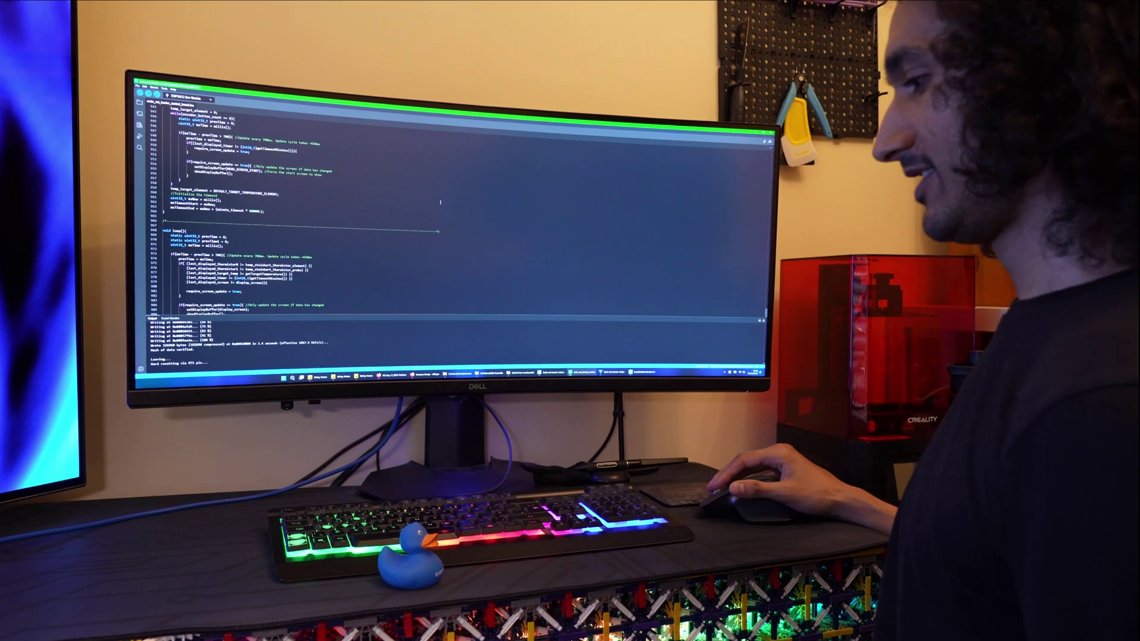
scroll(426, 201, "down", 5)
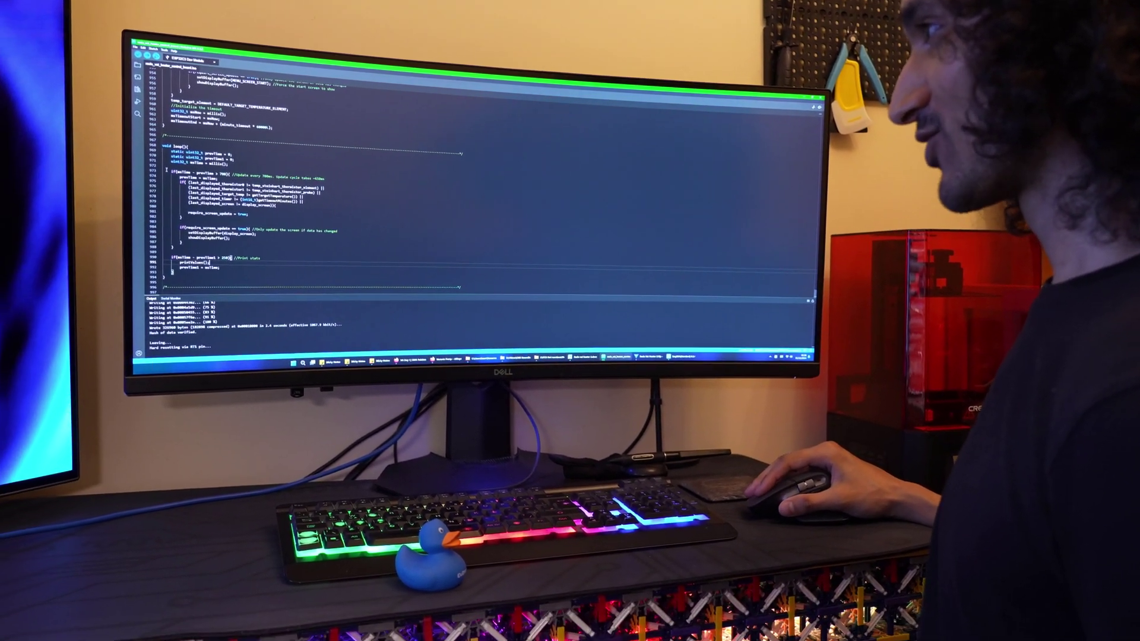
Step: Select the display-update block in loop() and call up the ChatGPT assistant about it
left_click_drag(101, 208, 101, 291)
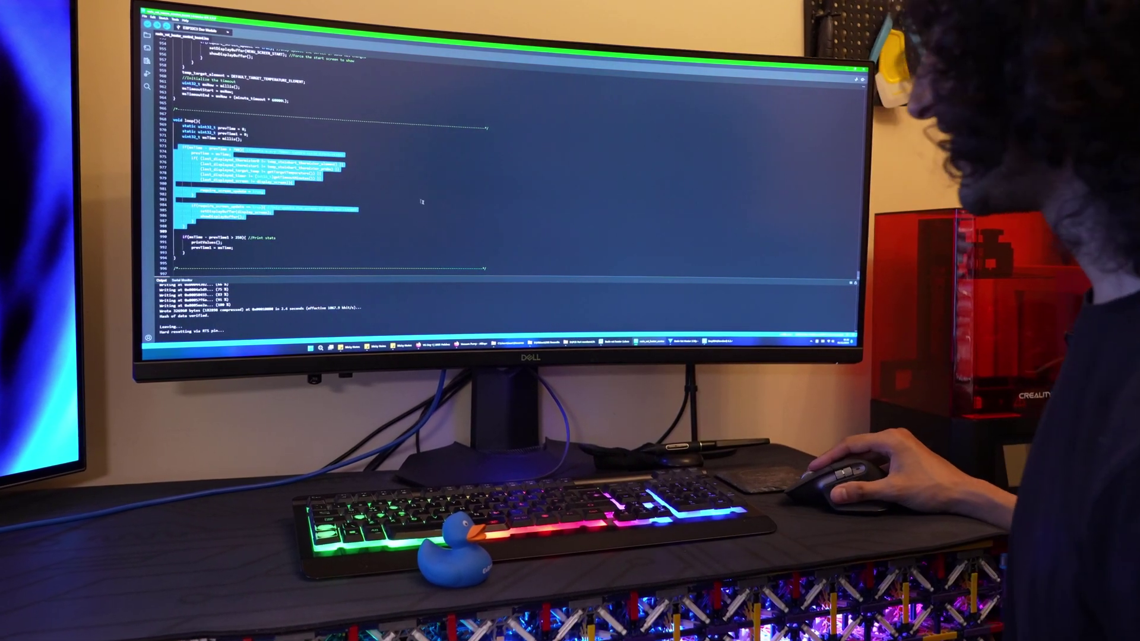
key("alt+space")
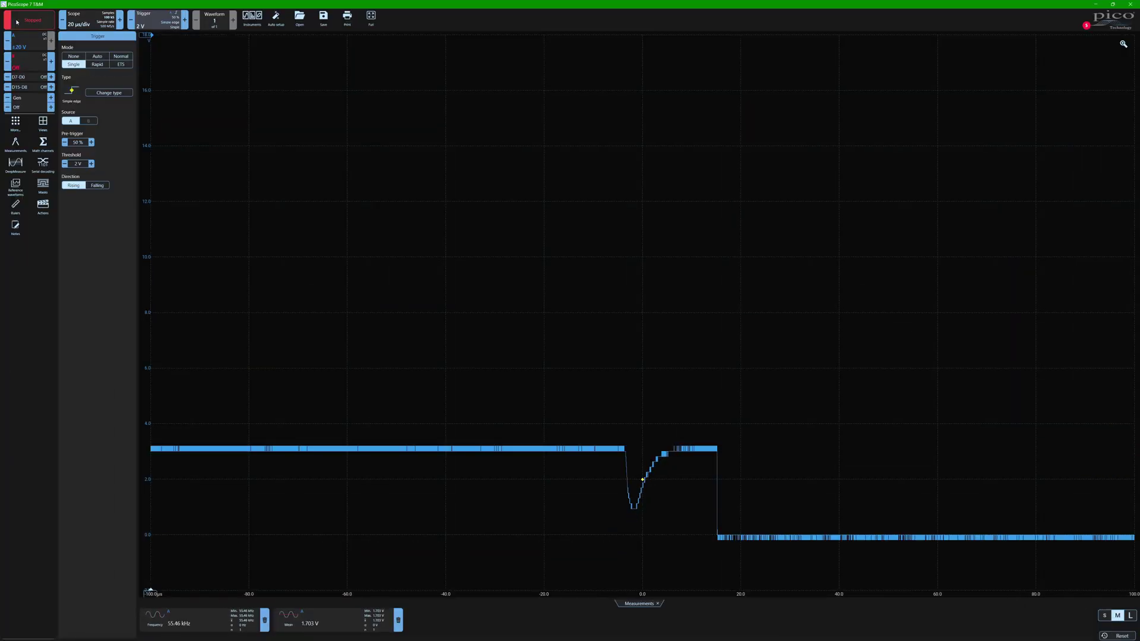
Step: Take a single capture and choose a new timebase to show the 21.00 kHz square wave
left_click(17, 22)
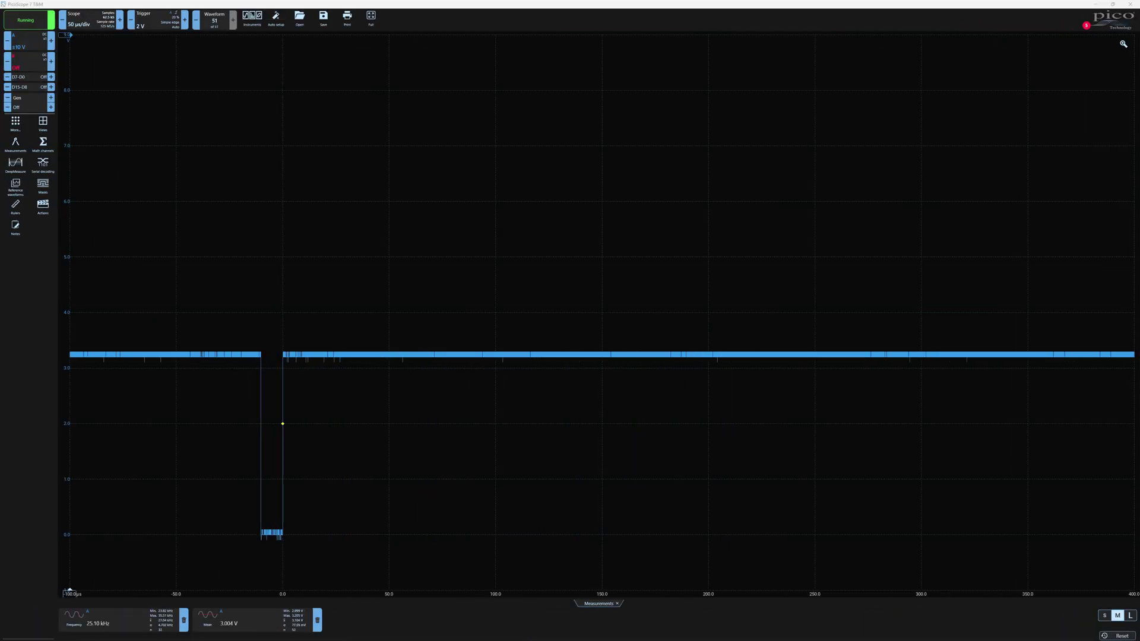
left_click(78, 24)
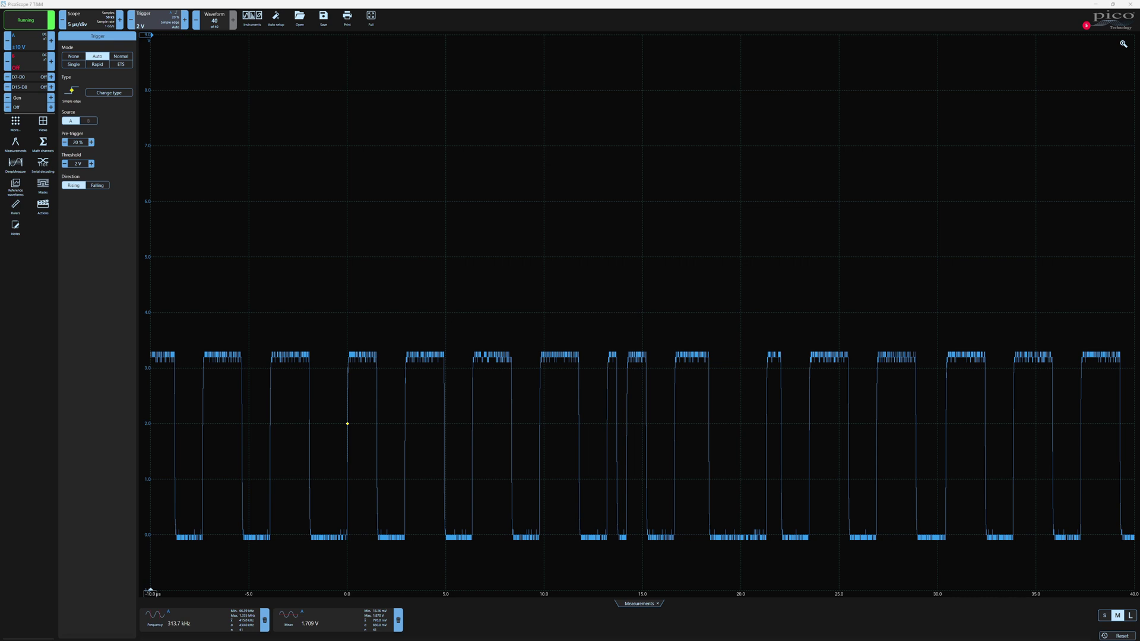
left_click(89, 118)
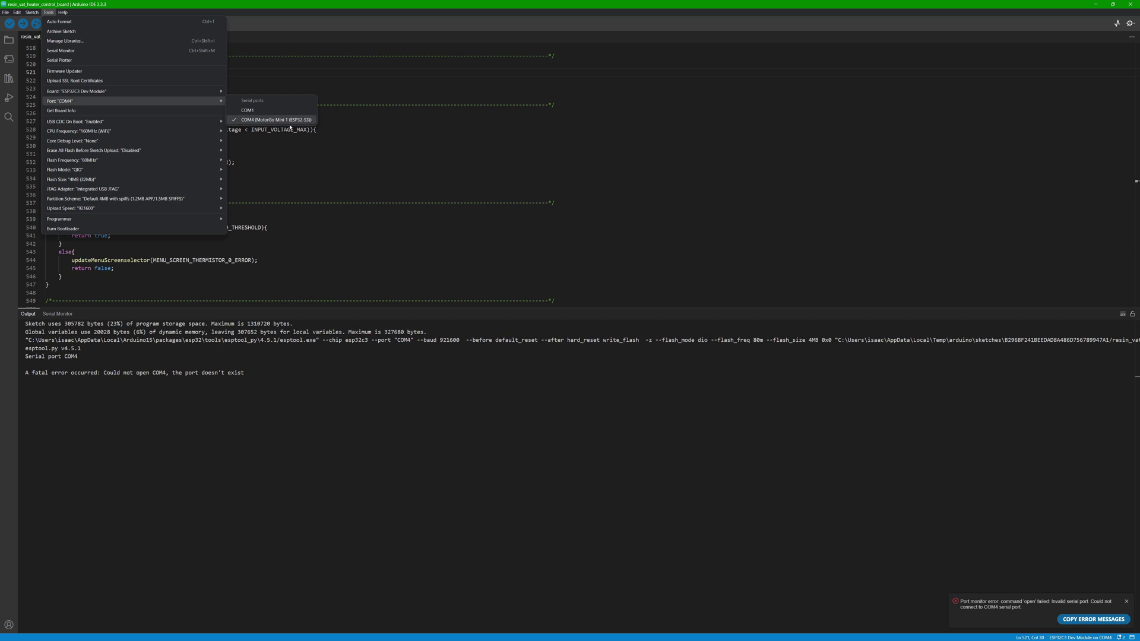
Step: Dismiss the serial port list after checking the selected COM port
left_click(435, 160)
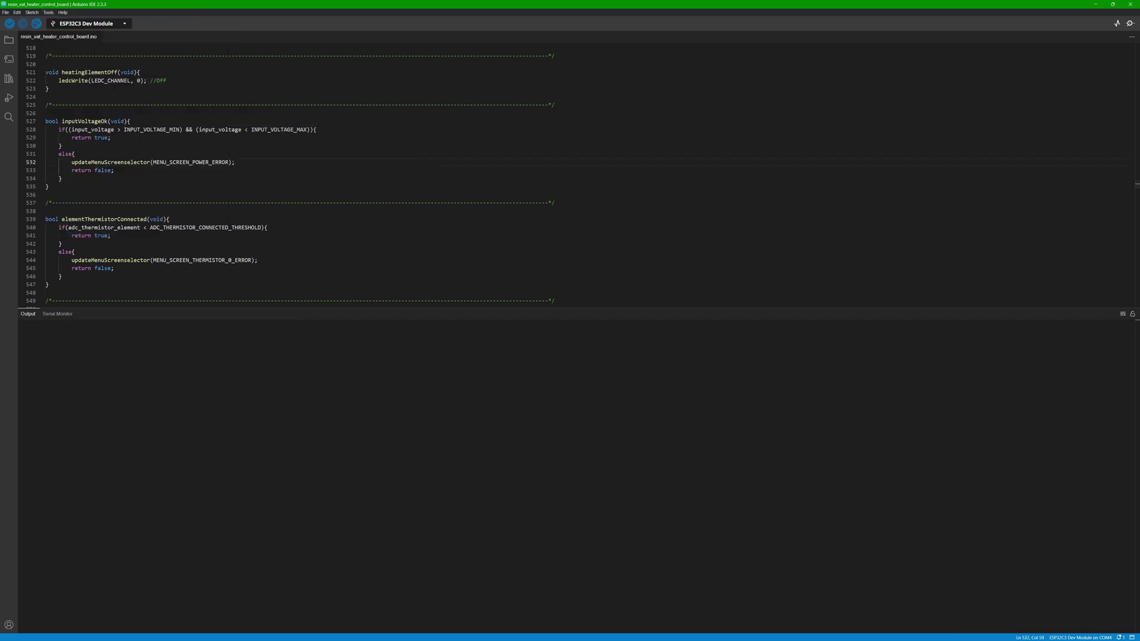